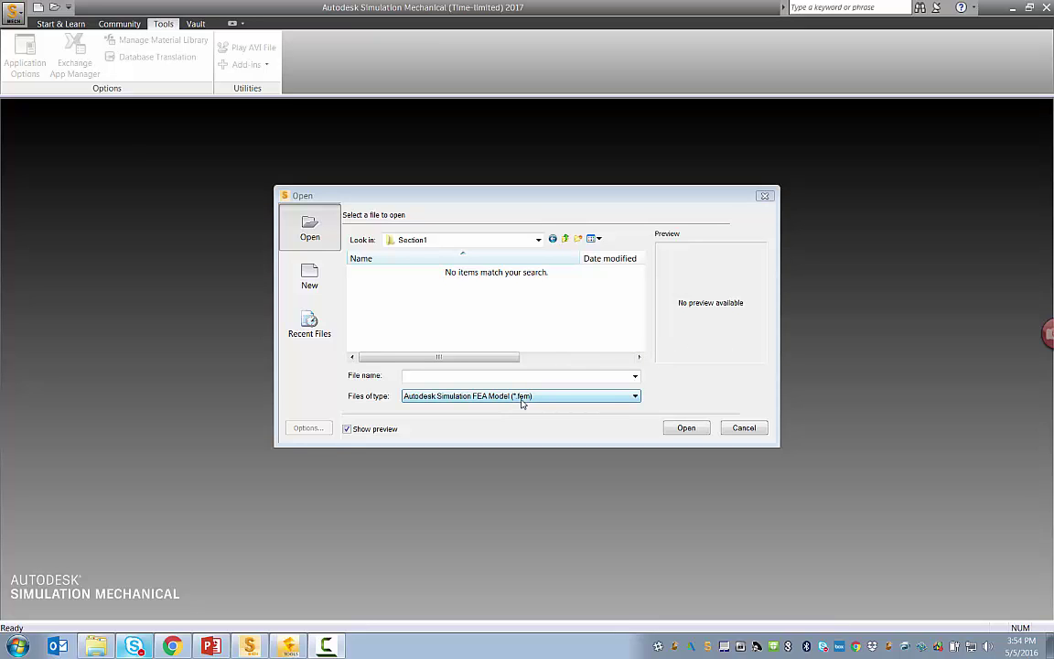
# Step: Filter the Open dialog to Autodesk Inventor Files (*.ipt; *.iam) and select Yoke_inventor.ipt
pyautogui.moveTo(544, 197); pyautogui.dragTo(555, 119)
pyautogui.click(546, 318)
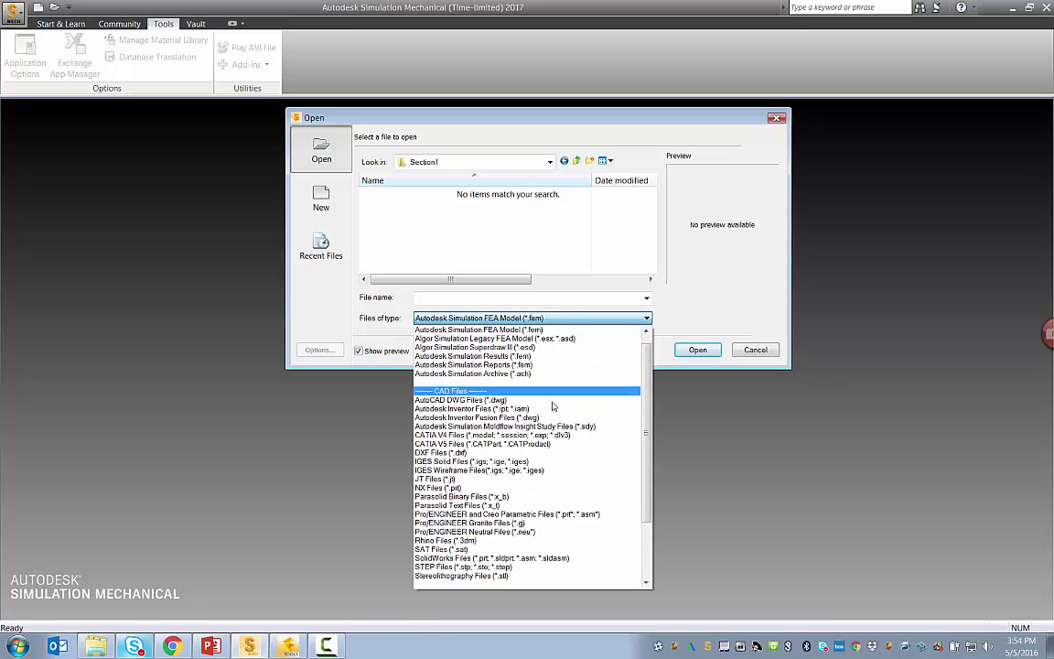
pyautogui.scroll(-3, 553, 414)
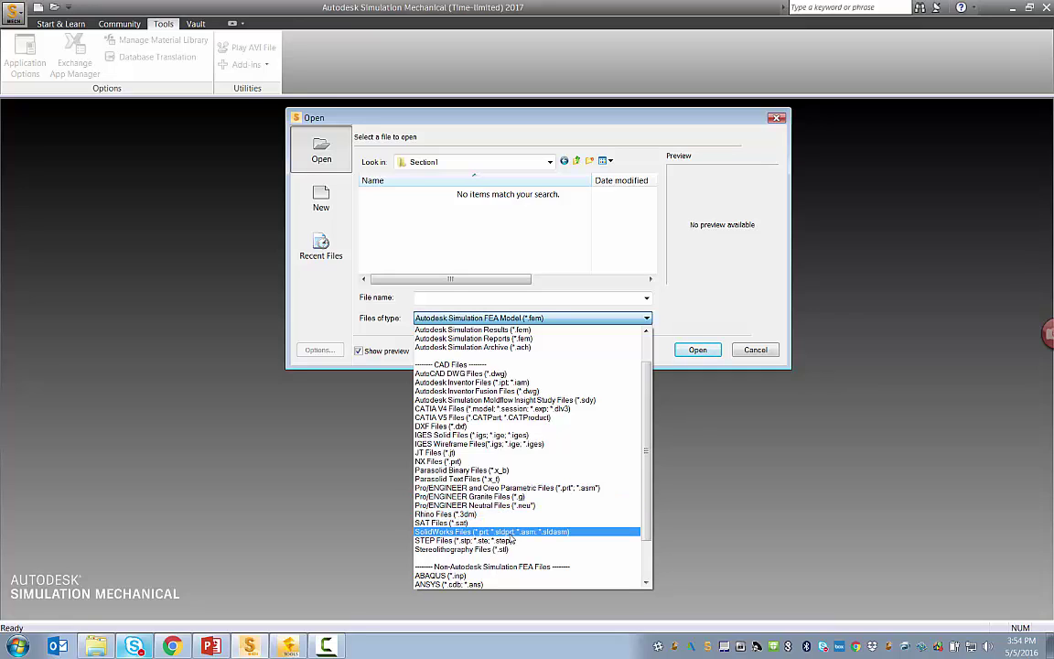
pyautogui.scroll(2, 511, 539)
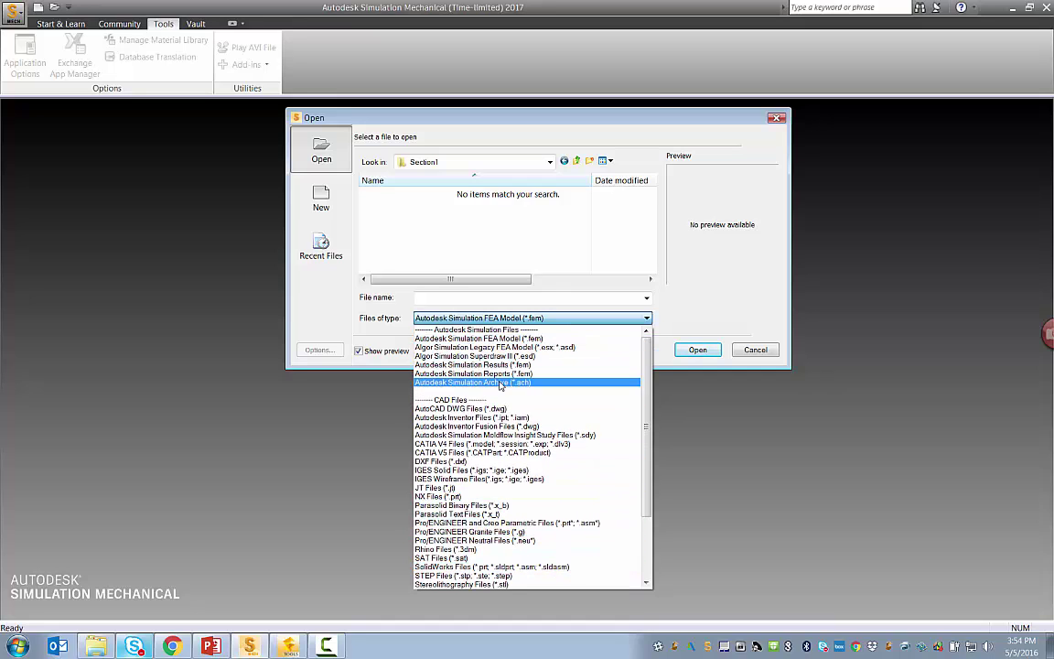
pyautogui.scroll(-3, 501, 385)
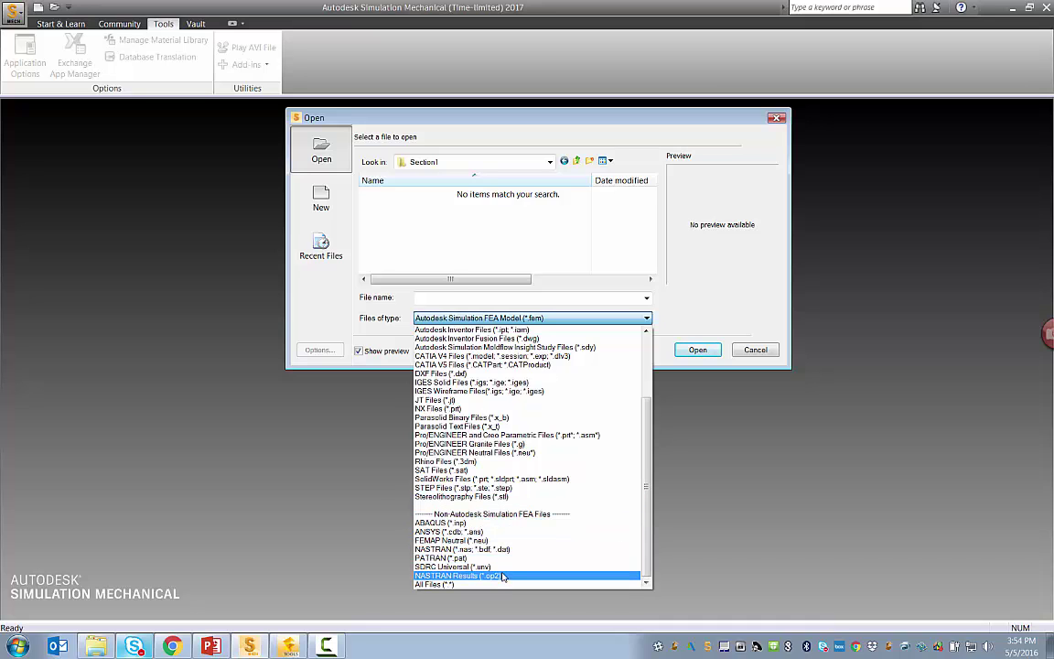
pyautogui.scroll(2, 503, 574)
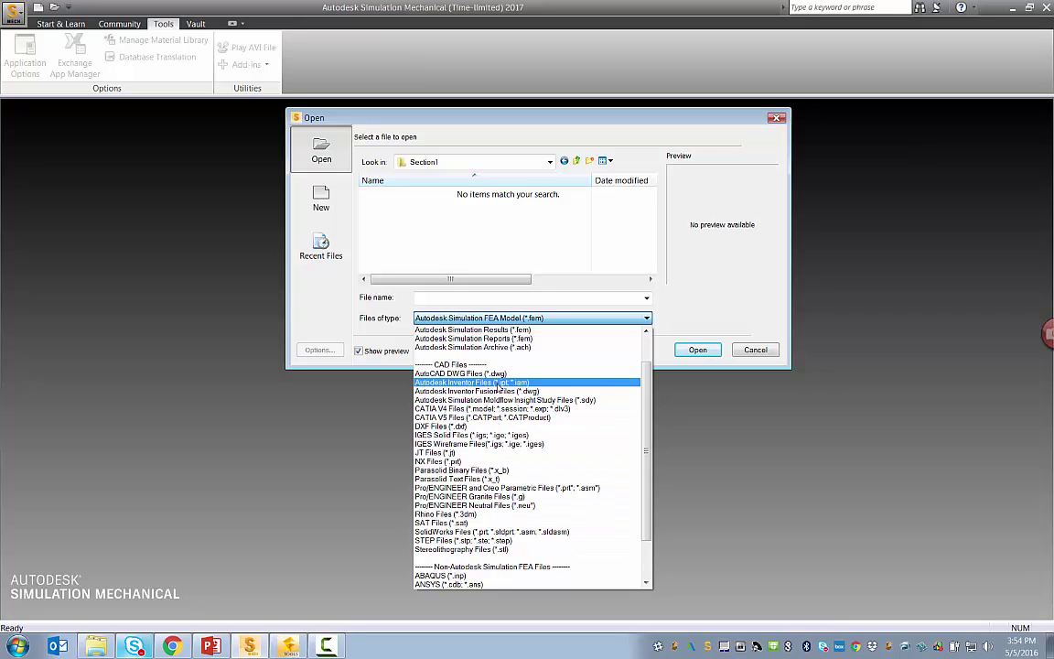
pyautogui.click(498, 383)
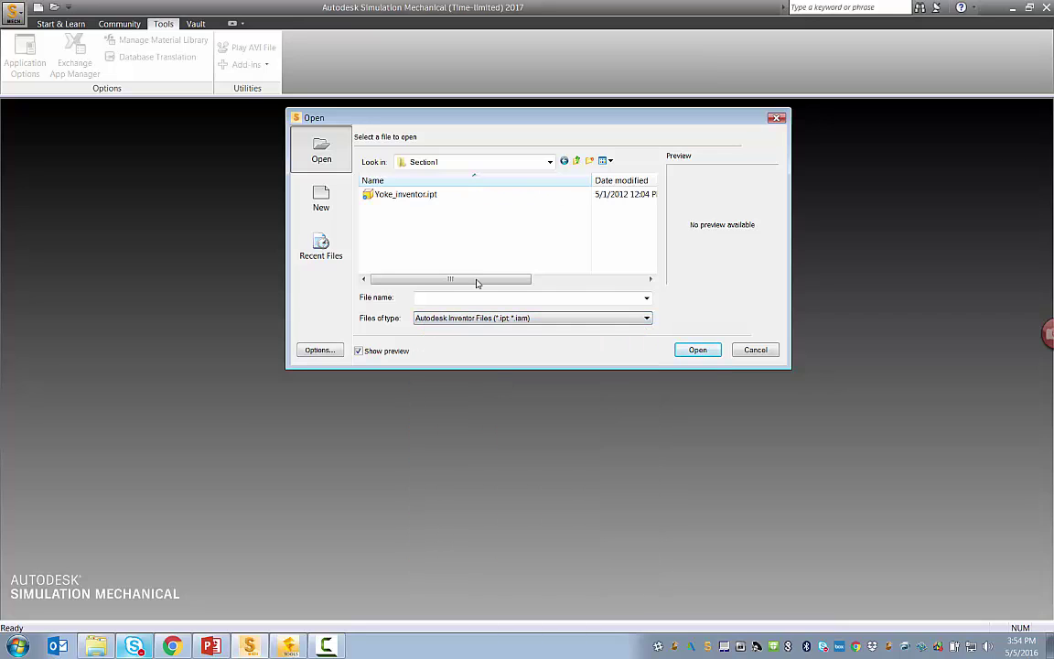
pyautogui.click(422, 196)
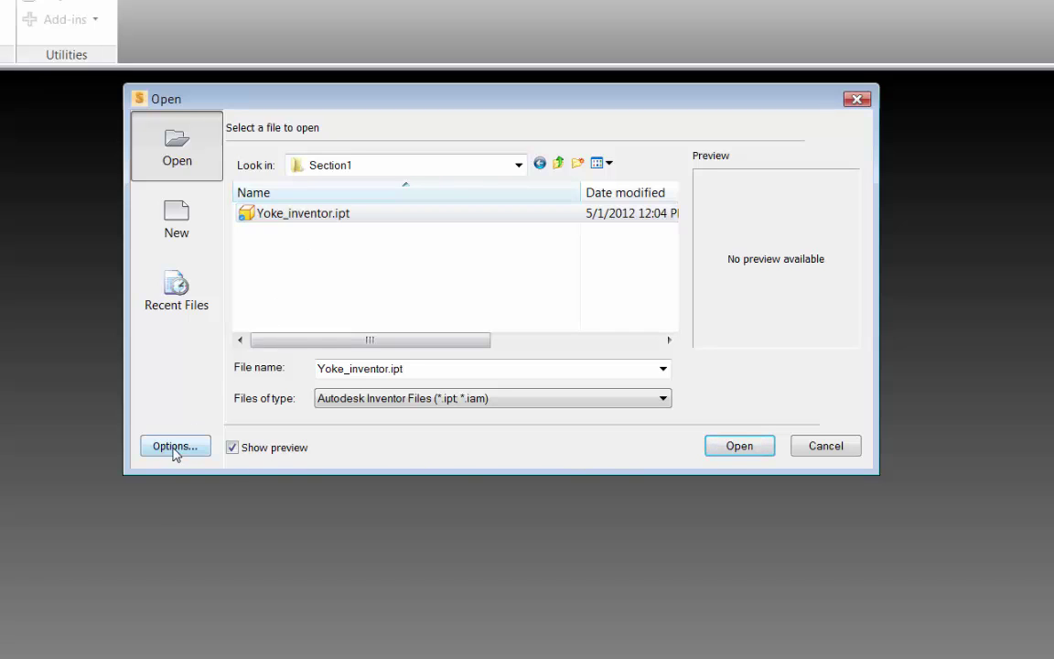
pyautogui.click(174, 448)
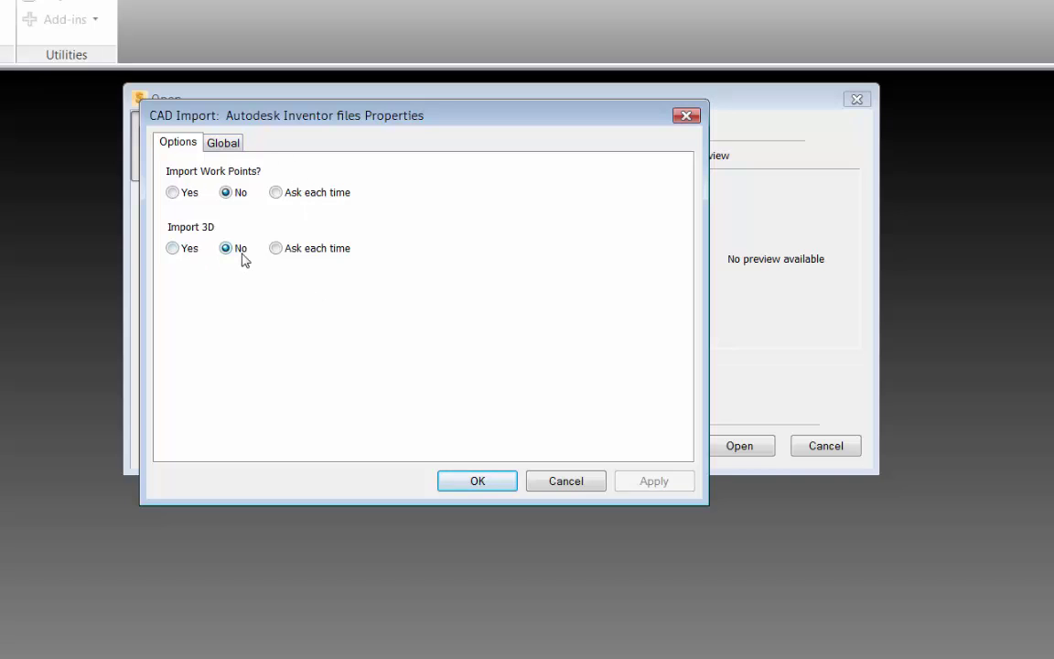
pyautogui.click(230, 149)
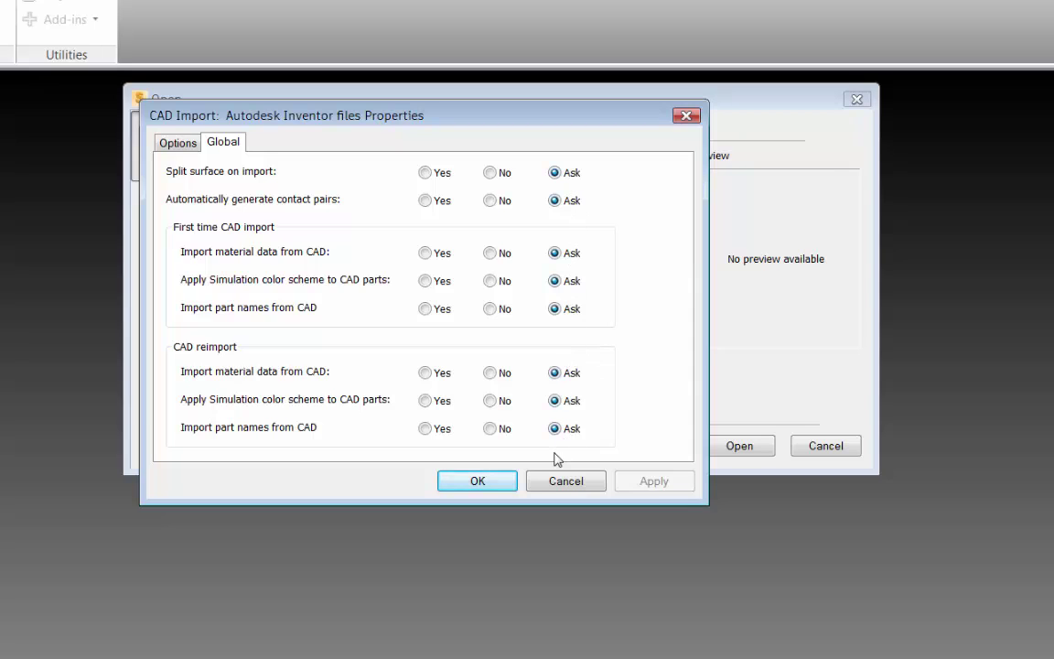
pyautogui.click(478, 483)
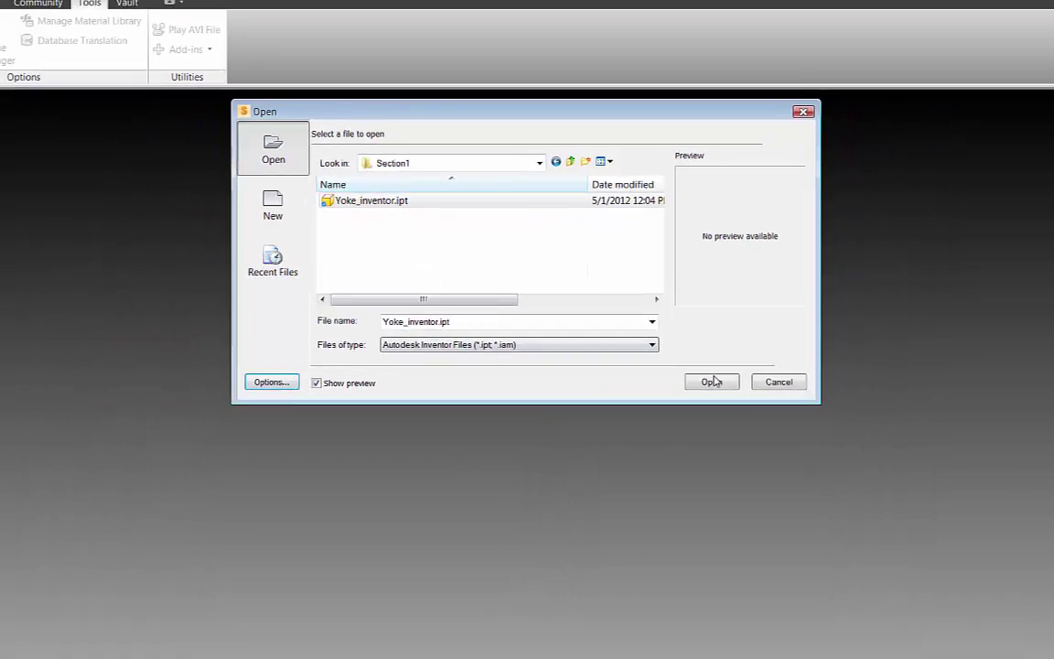
# Step: Open Yoke_inventor.ipt and review the analysis types, keeping Static Stress with Linear Material Models
pyautogui.click(739, 446)
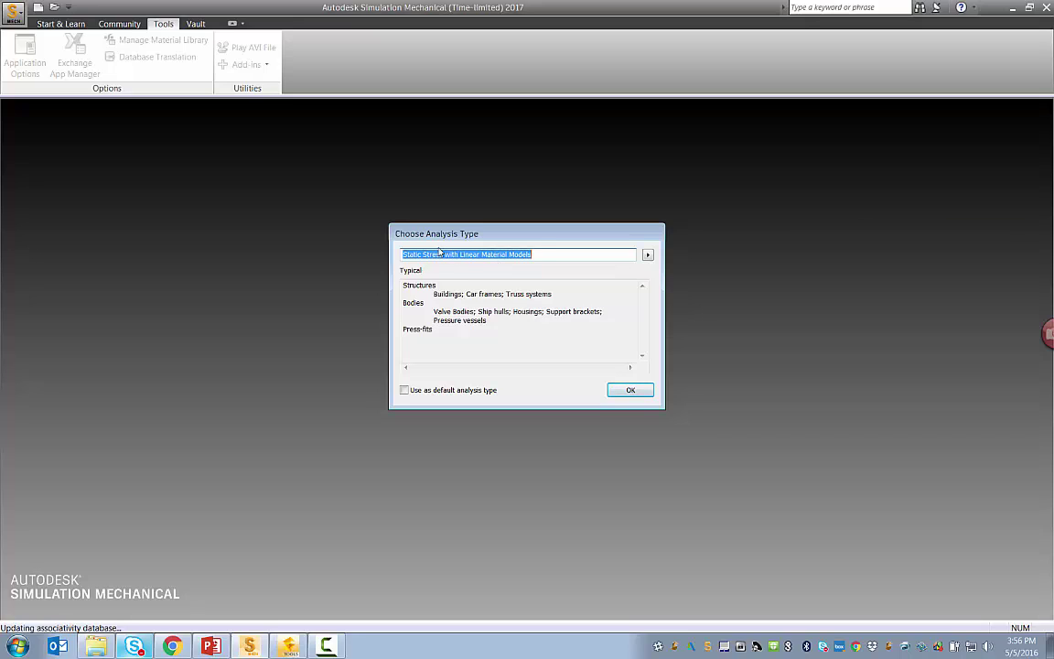
pyautogui.click(539, 254)
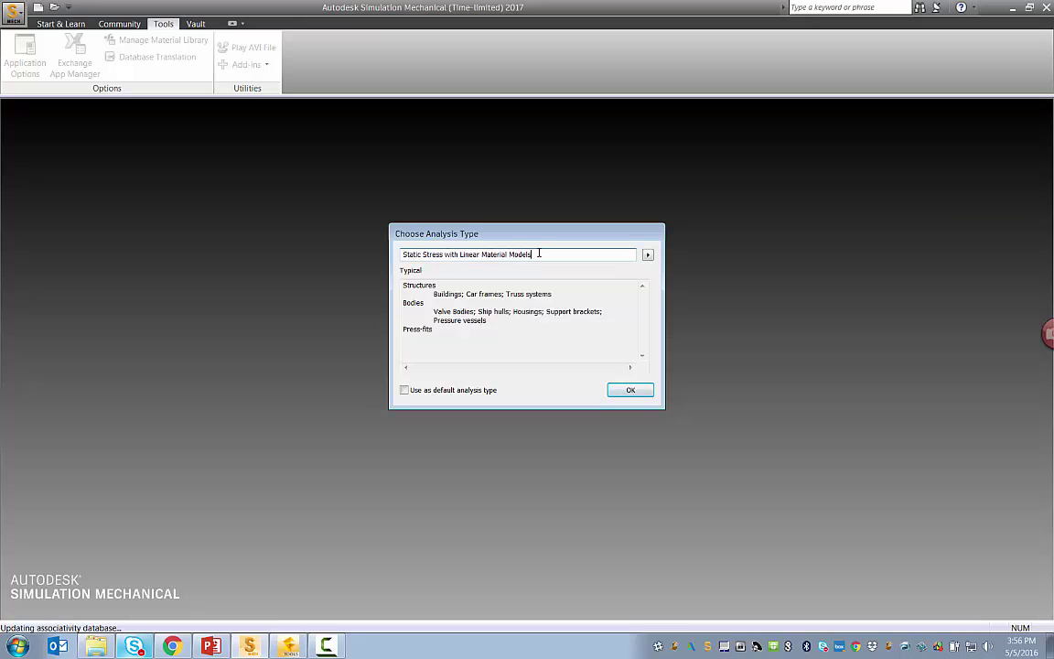
pyautogui.click(648, 255)
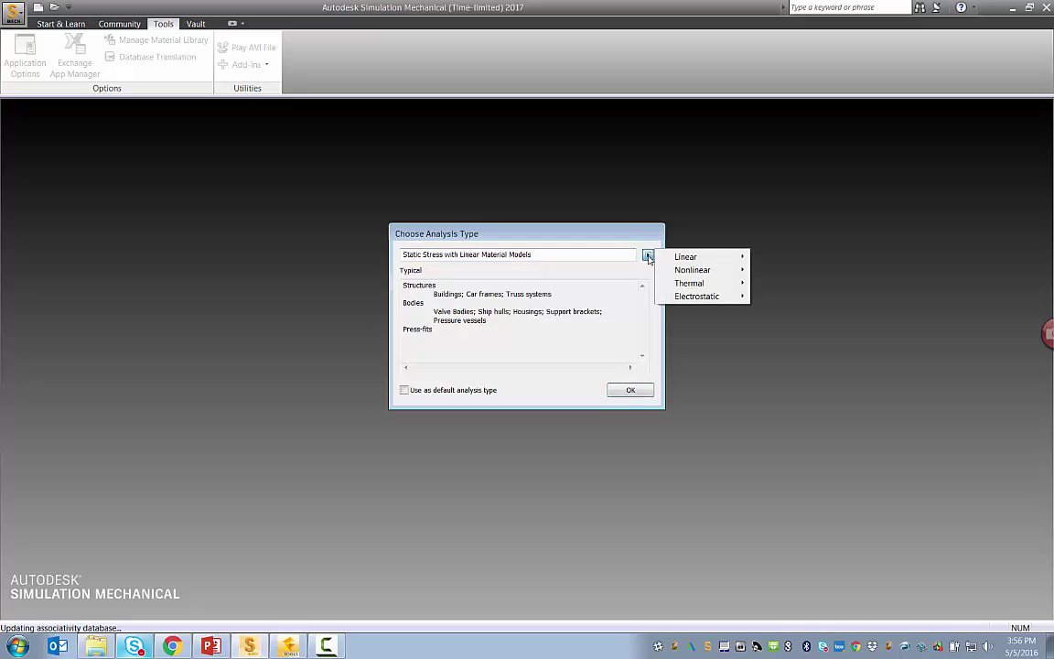
pyautogui.moveTo(719, 260)
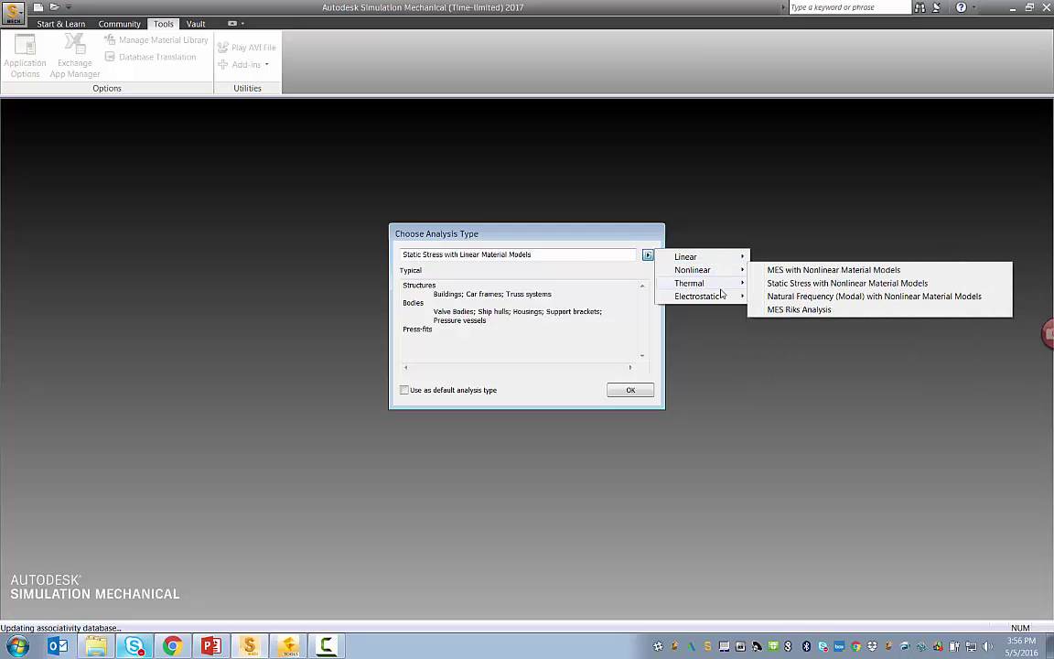
pyautogui.moveTo(721, 302)
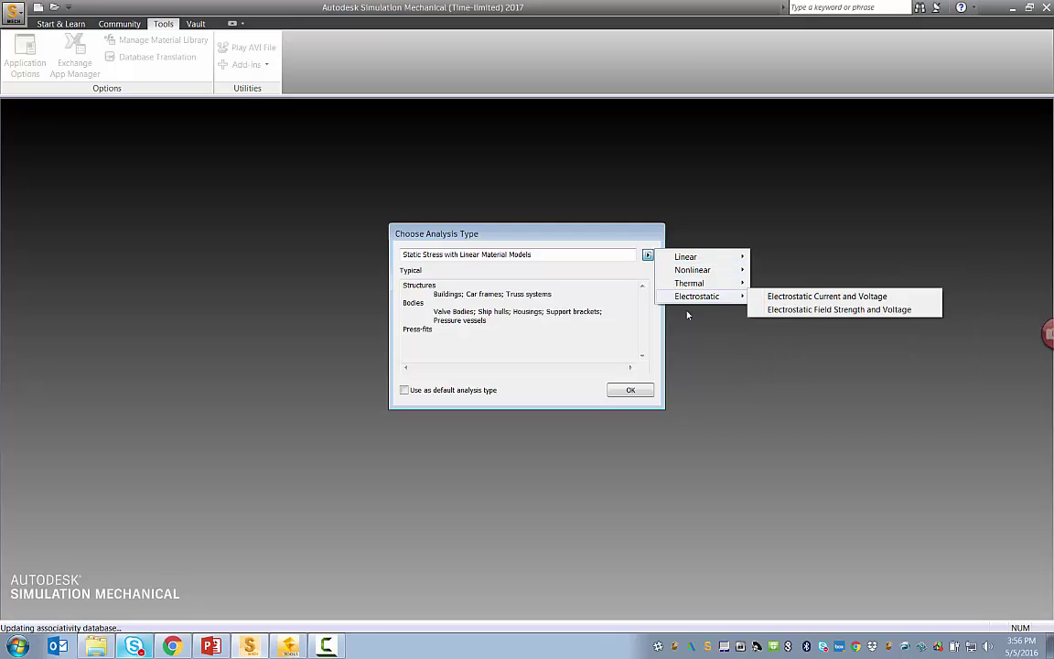
pyautogui.click(656, 321)
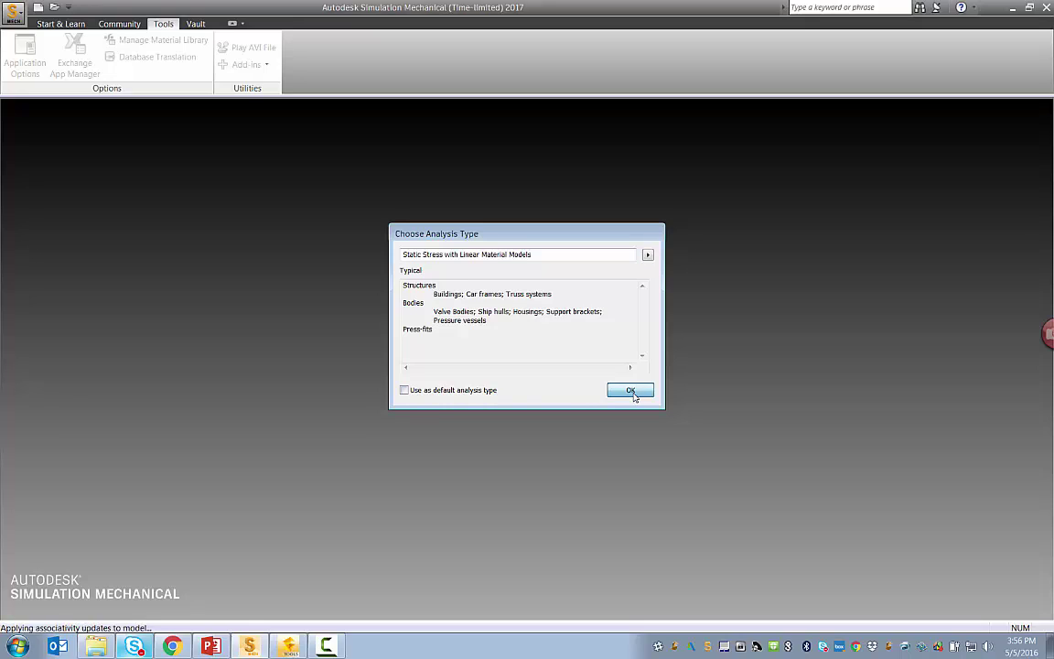
# Step: Accept Static Stress with Linear Material Models, keep the CAD colours, and import CAD part names
pyautogui.click(632, 392)
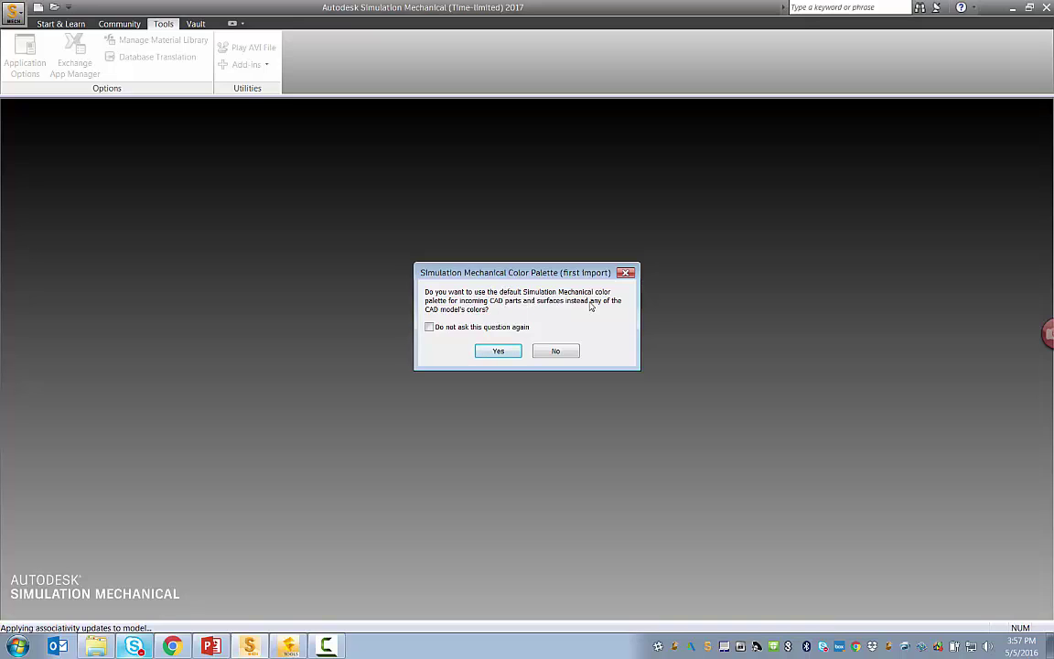
pyautogui.click(565, 355)
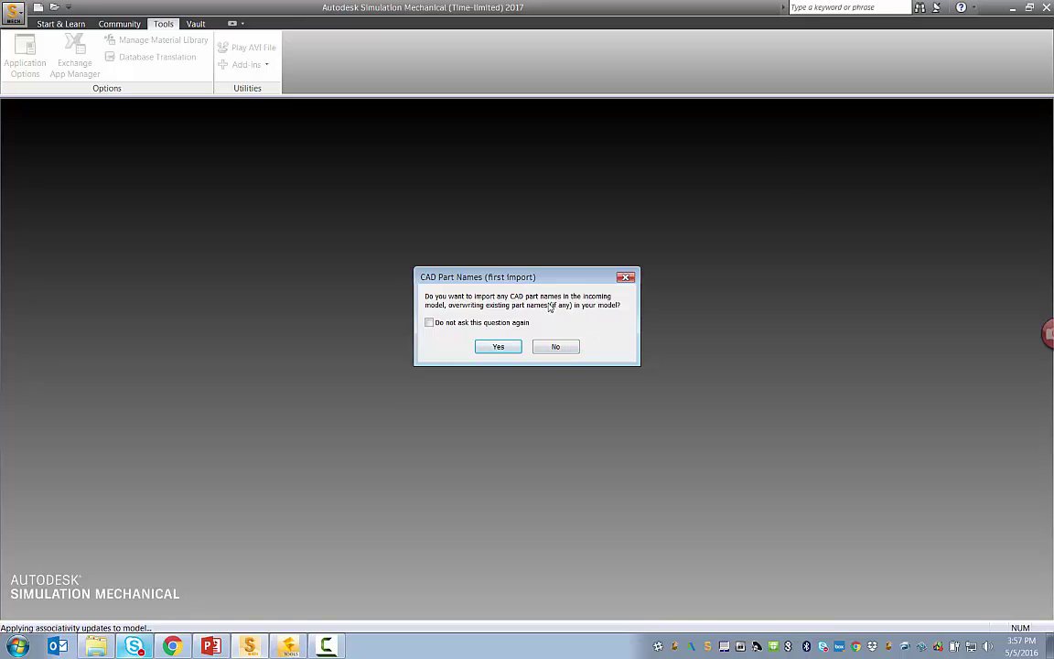
pyautogui.click(498, 347)
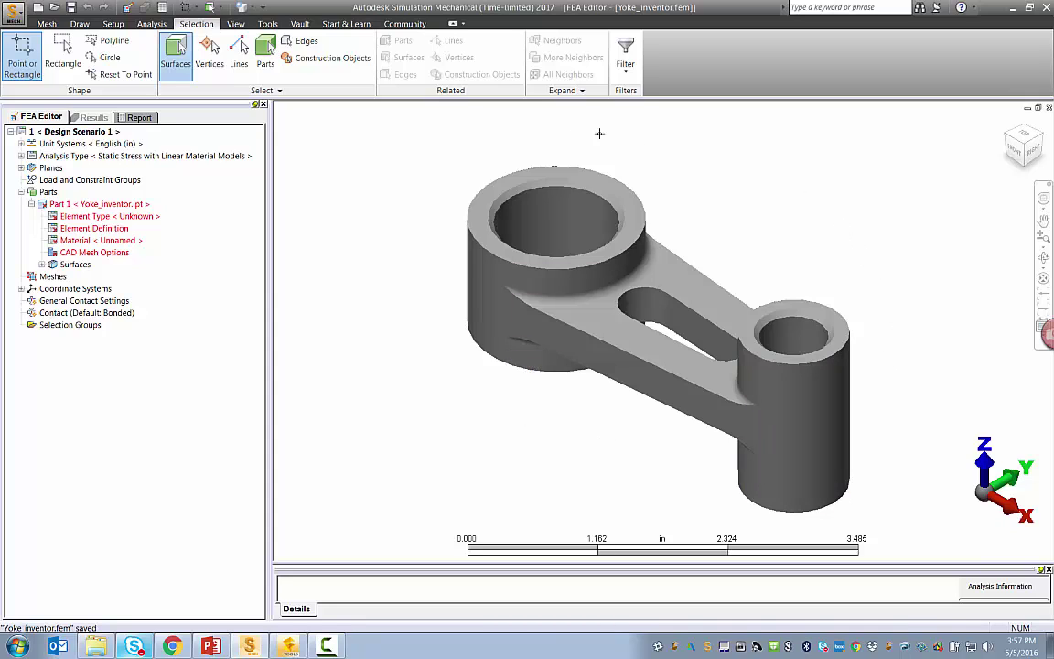
pyautogui.keyDown('shift'); pyautogui.moveTo(403, 321); pyautogui.dragTo(368, 408, button='middle'); pyautogui.keyUp('shift')
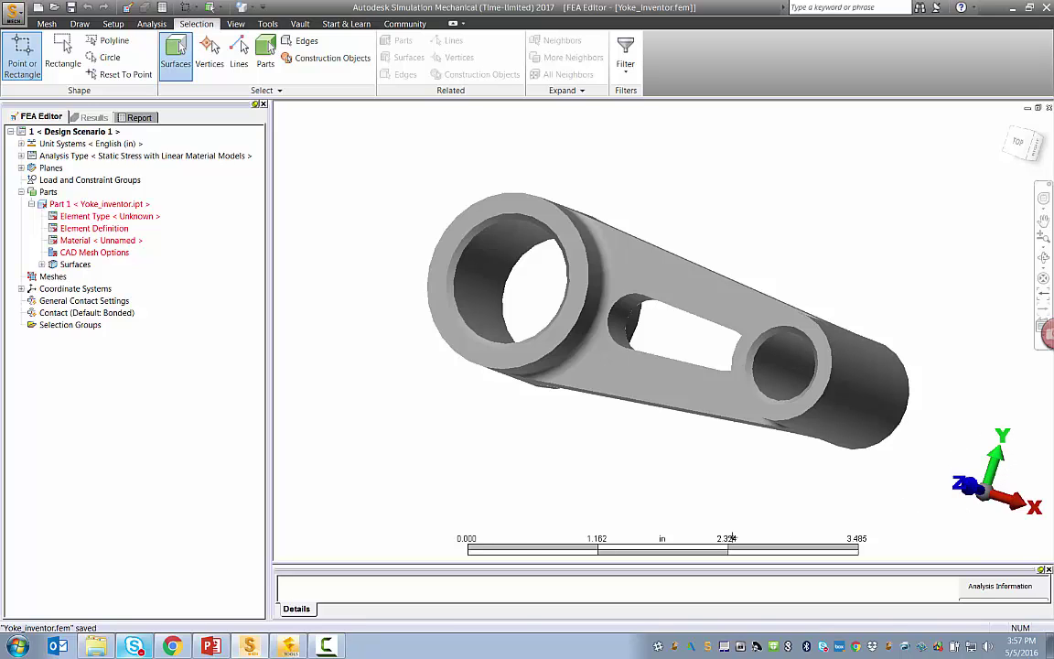
pyautogui.keyDown('shift'); pyautogui.moveTo(529, 466); pyautogui.dragTo(572, 459, button='middle'); pyautogui.keyUp('shift')
pyautogui.scroll(-3, 572, 460)
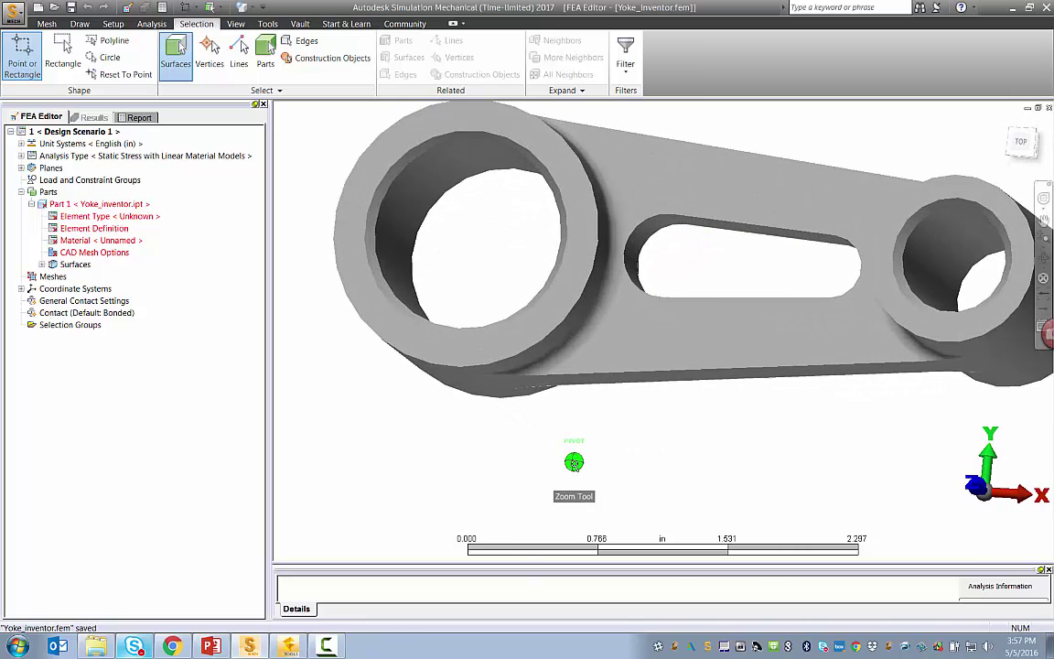
pyautogui.scroll(4, 574, 464)
pyautogui.scroll(1, 574, 464)
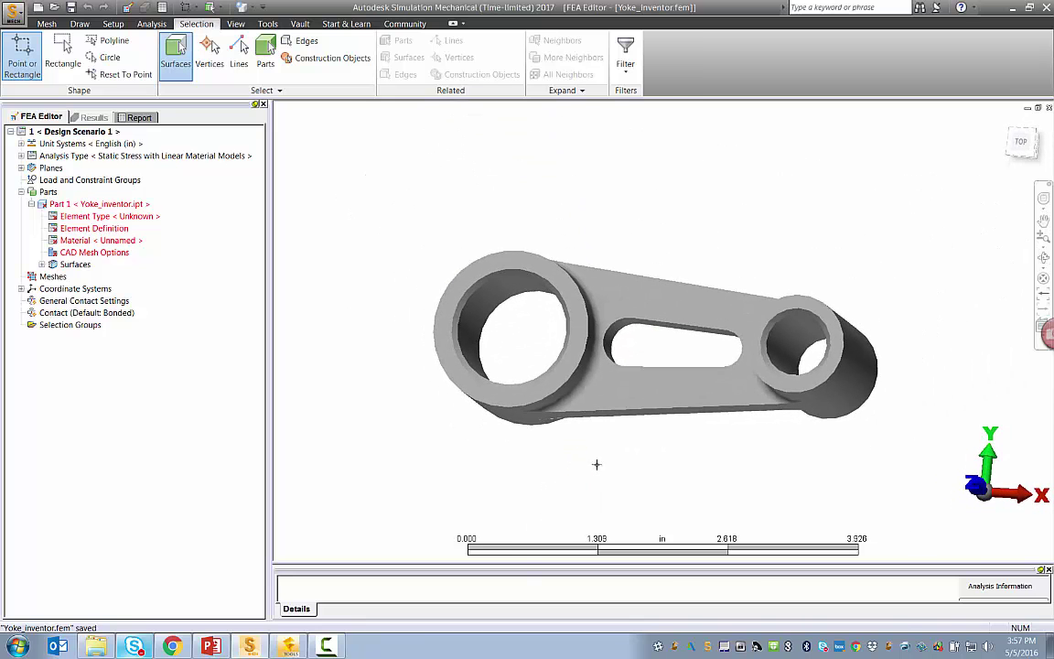
pyautogui.scroll(2, 585, 447)
pyautogui.scroll(-6, 604, 442)
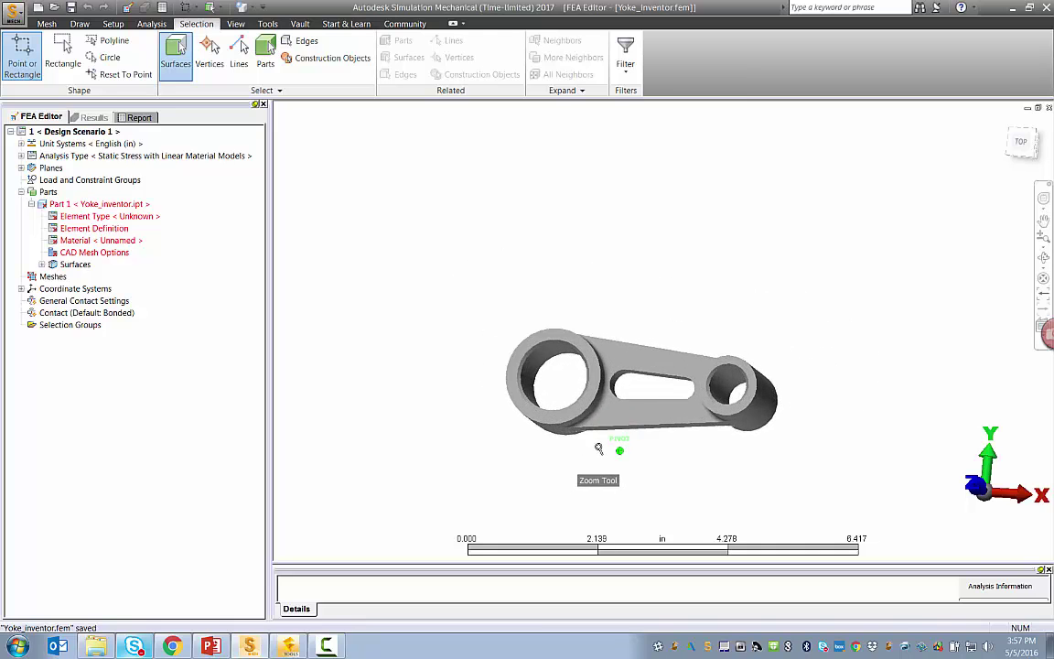
pyautogui.scroll(-1, 615, 414)
pyautogui.moveTo(680, 425); pyautogui.dragTo(663, 461, button='middle')
pyautogui.scroll(-1, 660, 461)
pyautogui.scroll(2, 663, 465)
pyautogui.scroll(3, 662, 465)
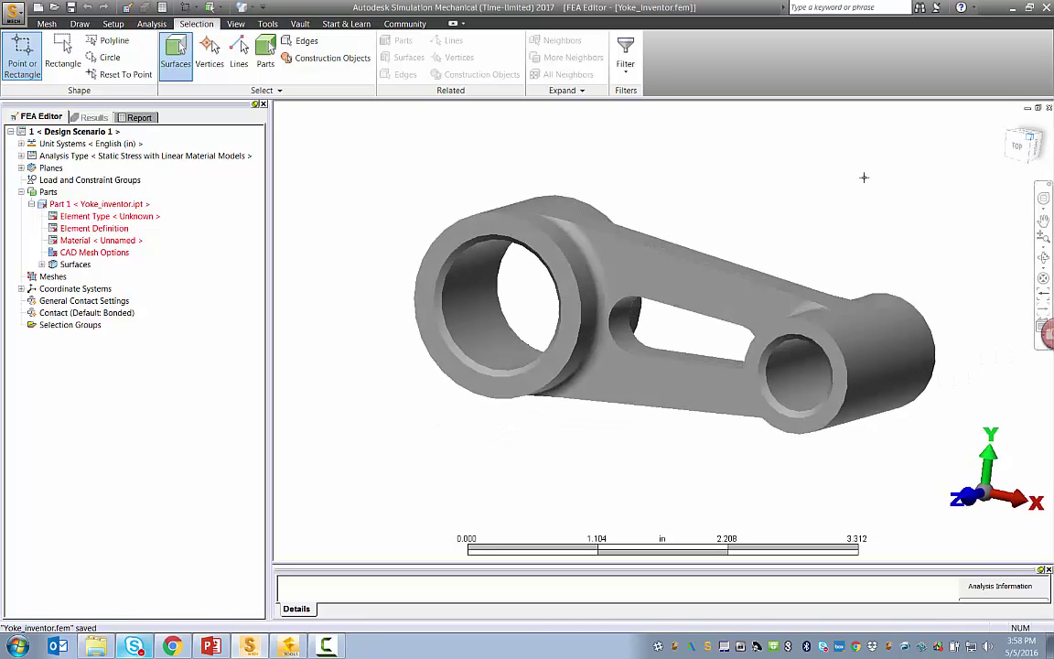
pyautogui.press('F6')
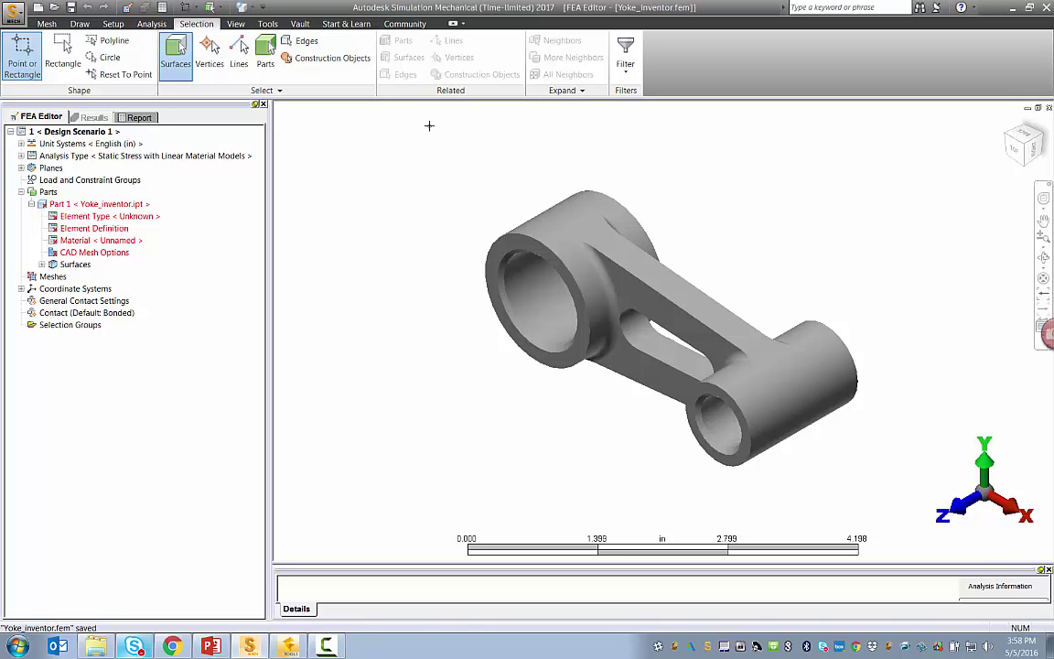
pyautogui.click(267, 23)
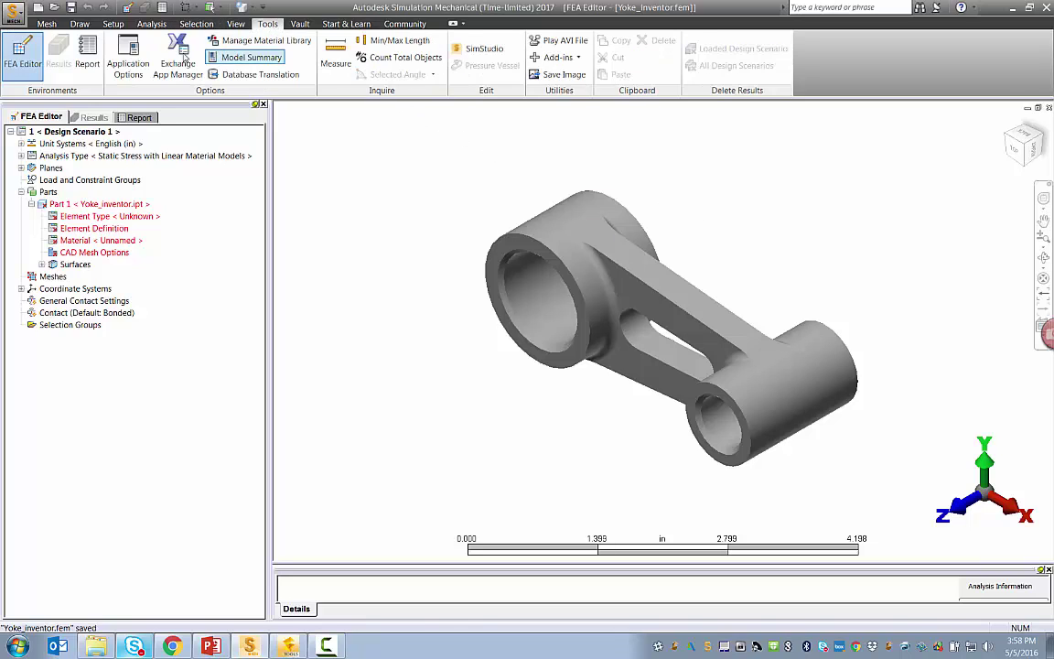
pyautogui.click(128, 64)
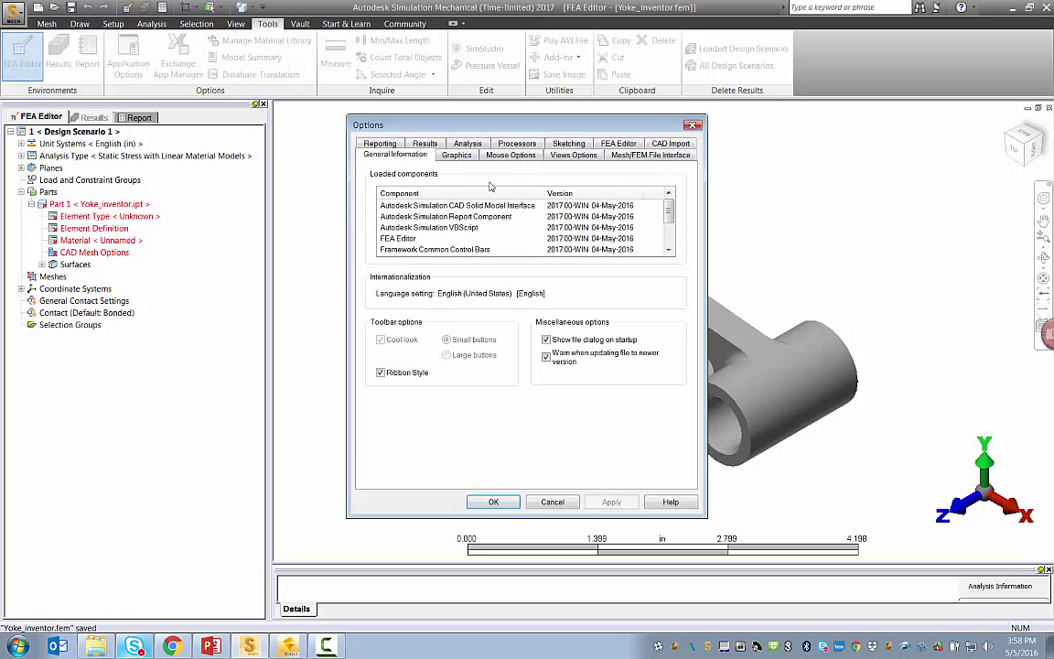
pyautogui.click(519, 156)
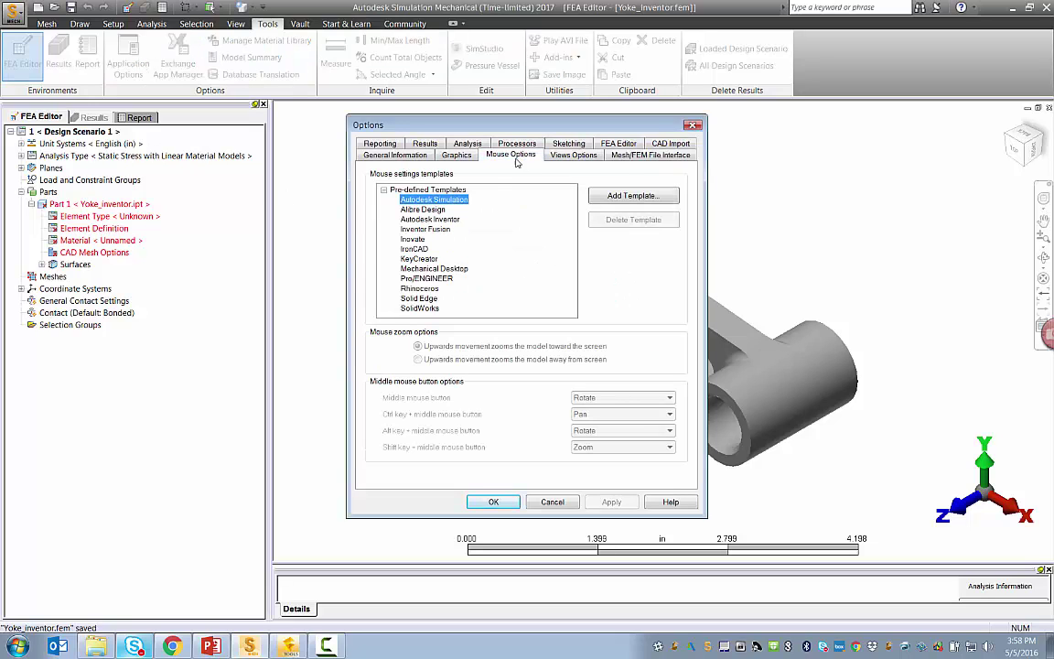
pyautogui.click(430, 220)
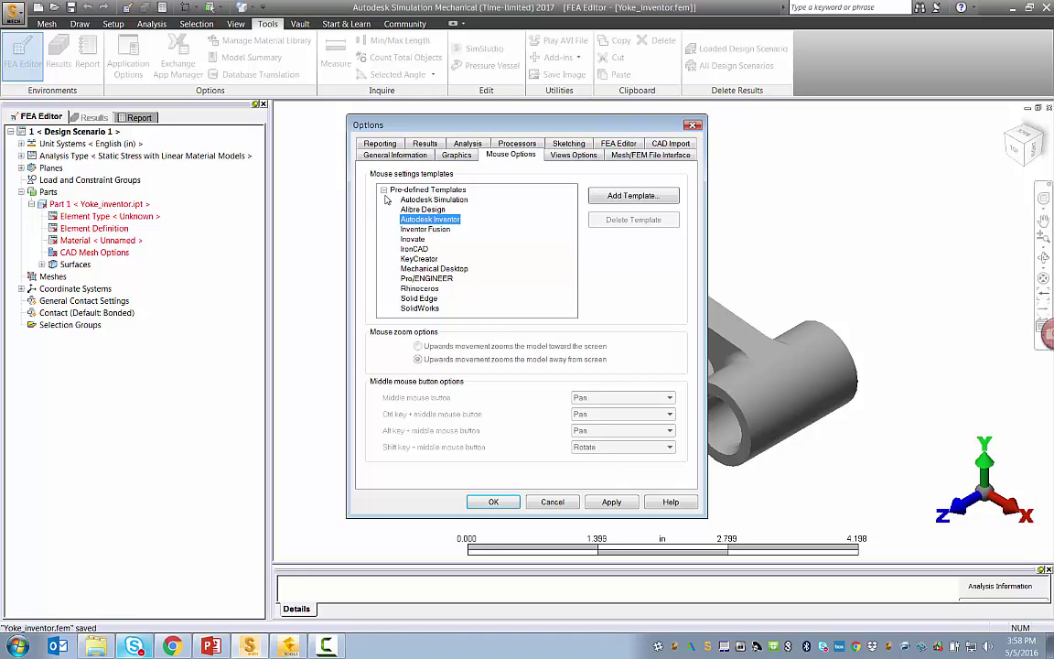
pyautogui.click(385, 191)
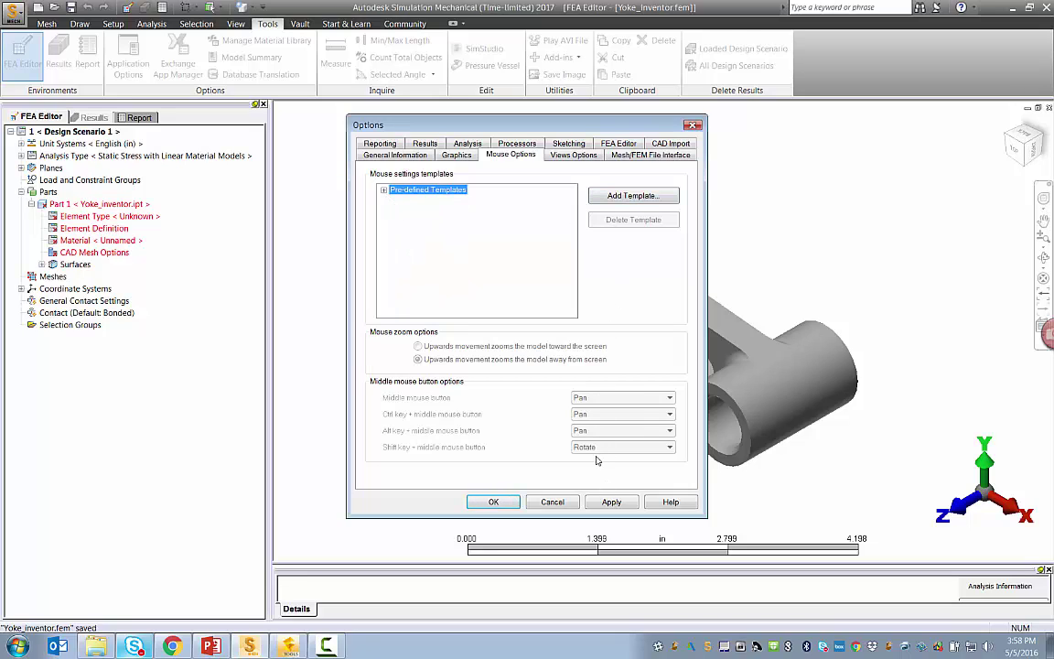
pyautogui.click(552, 503)
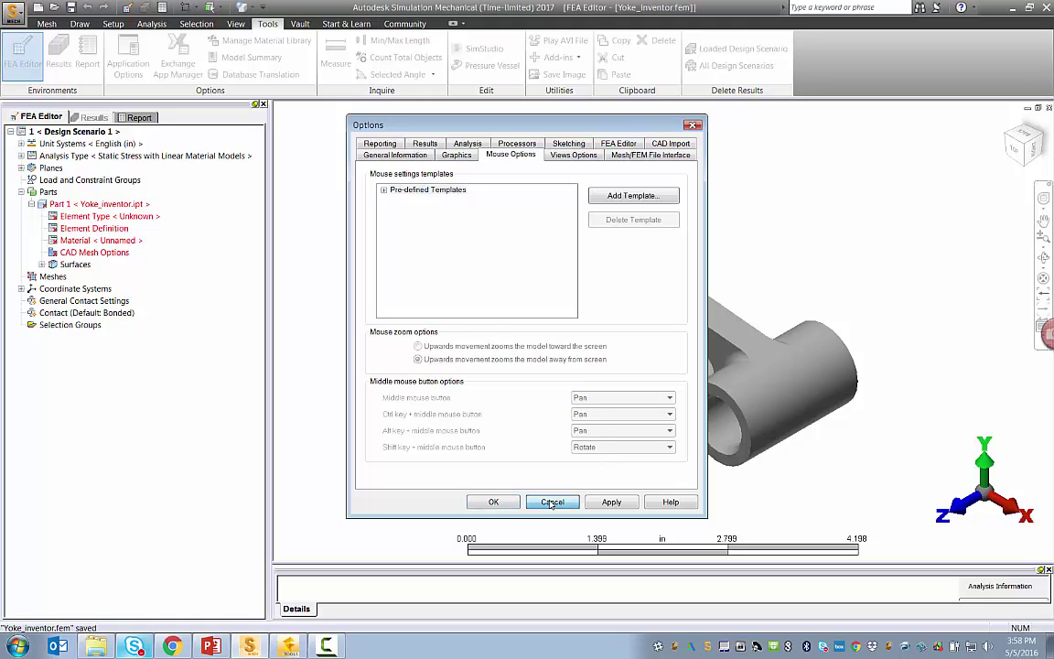
# Step: Generate a 3D brick mesh on the Inventor yoke, declining to view the mesh results
pyautogui.click(552, 502)
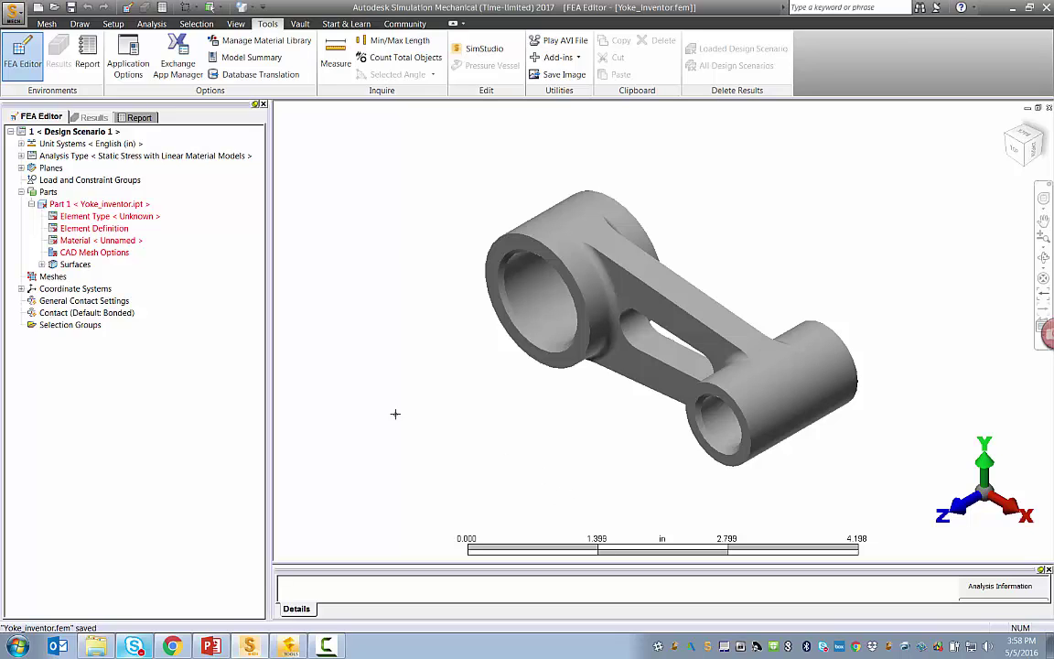
pyautogui.click(128, 204)
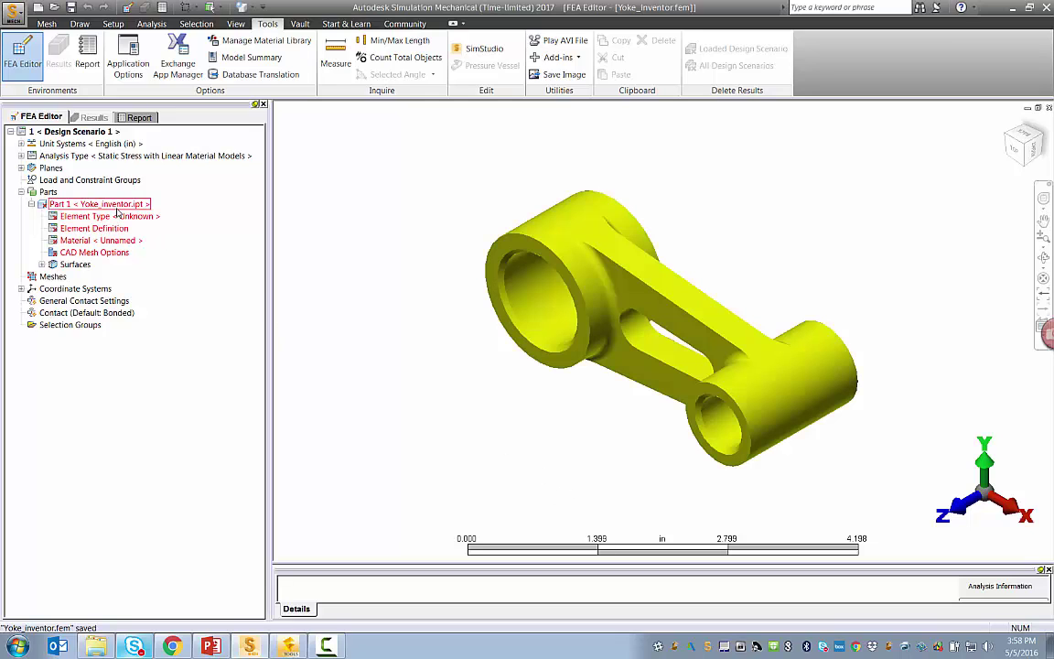
pyautogui.click(128, 242)
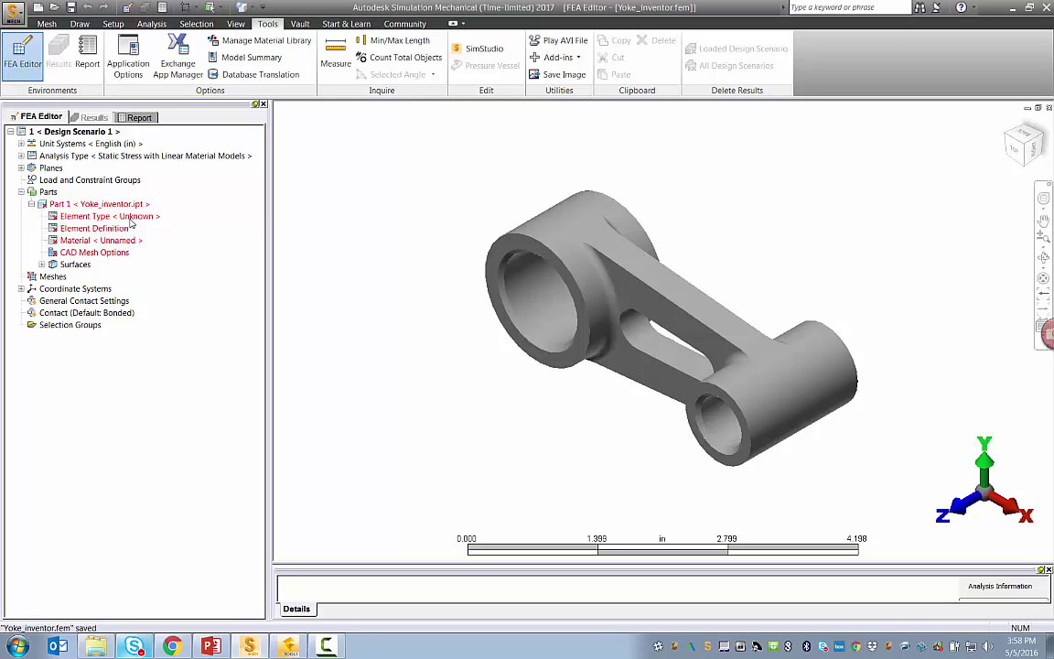
pyautogui.click(87, 132)
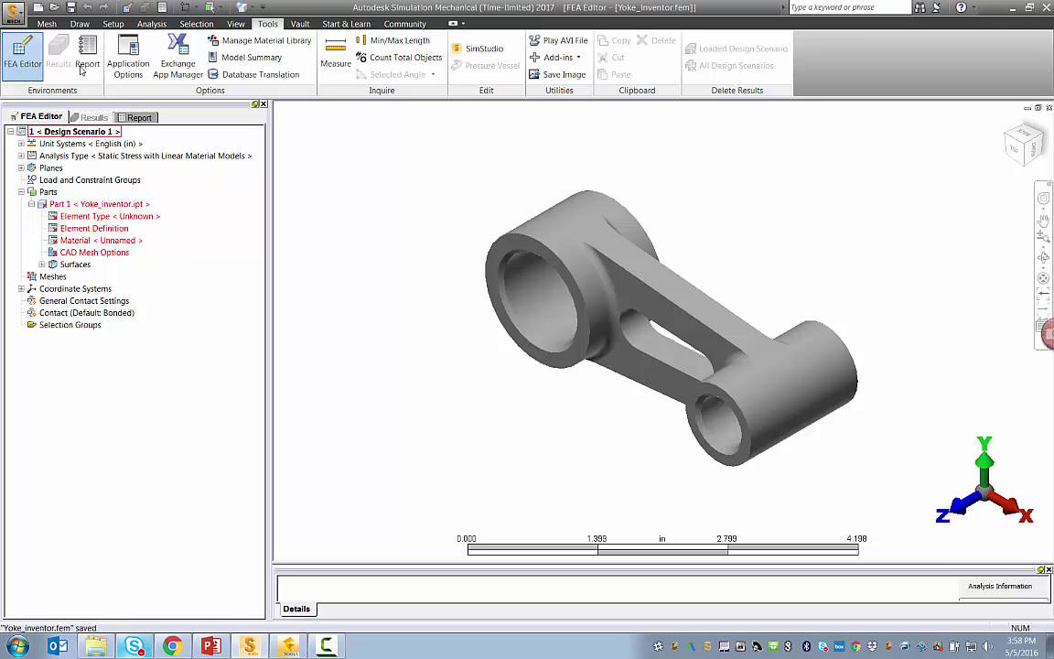
pyautogui.click(48, 25)
pyautogui.click(20, 55)
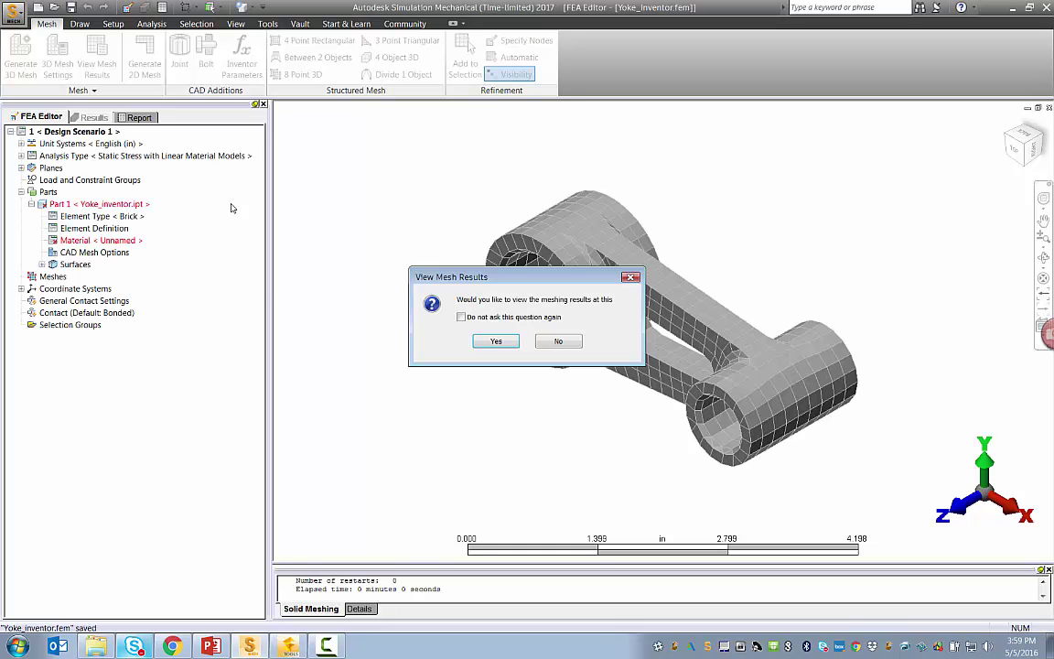
pyautogui.click(556, 342)
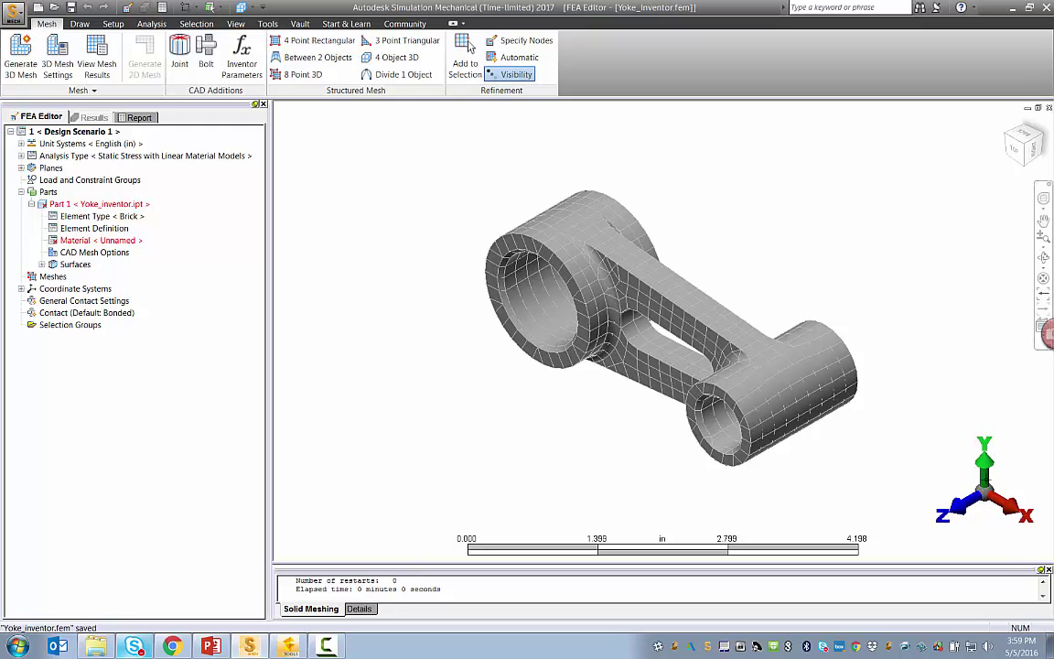
# Step: Open Yoke_solidworks.SLDPRT with Files of type set to SolidWorks Files
pyautogui.click(54, 8)
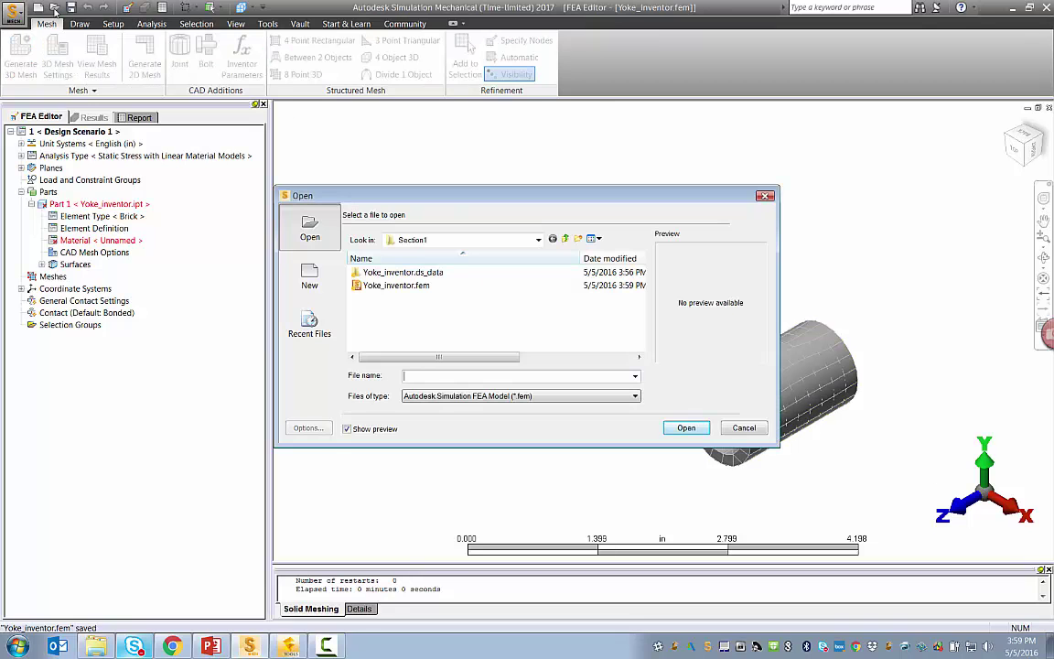
pyautogui.click(475, 397)
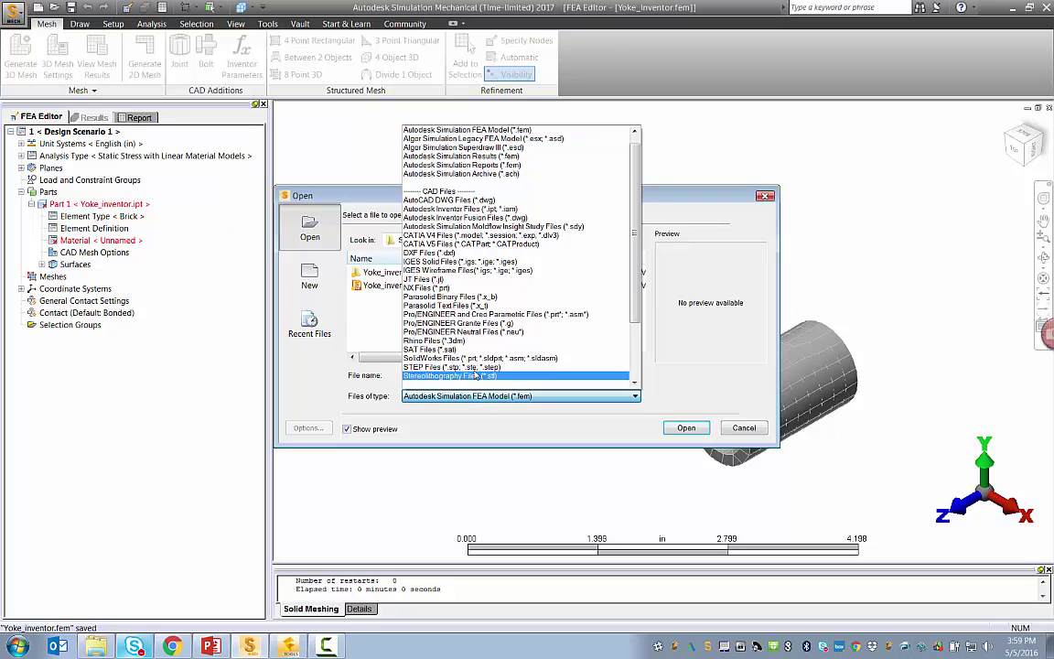
pyautogui.click(474, 359)
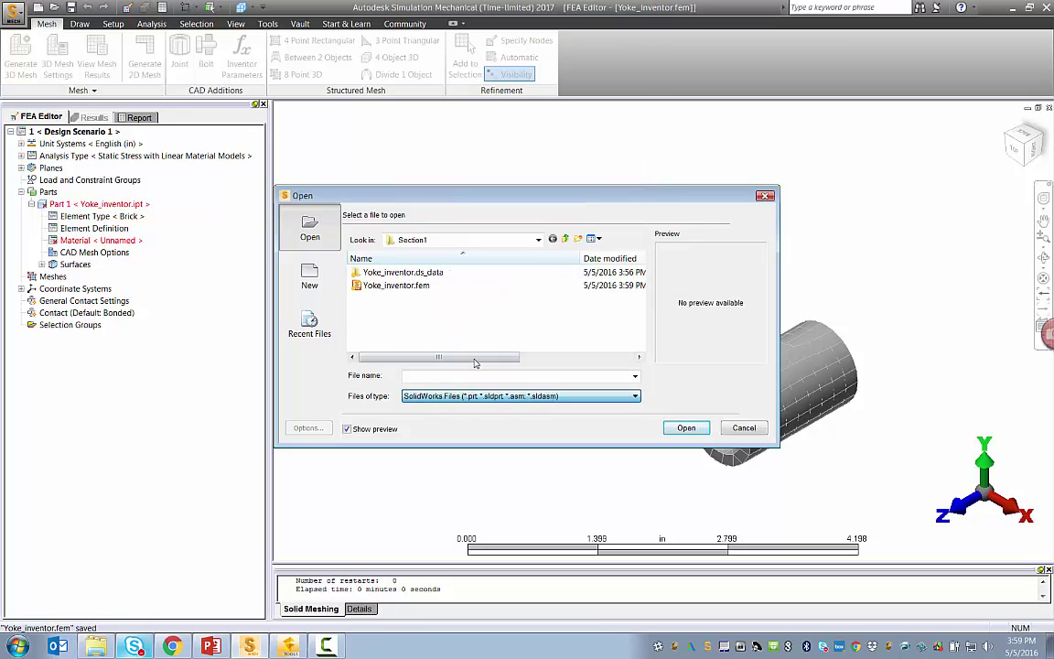
pyautogui.click(392, 287)
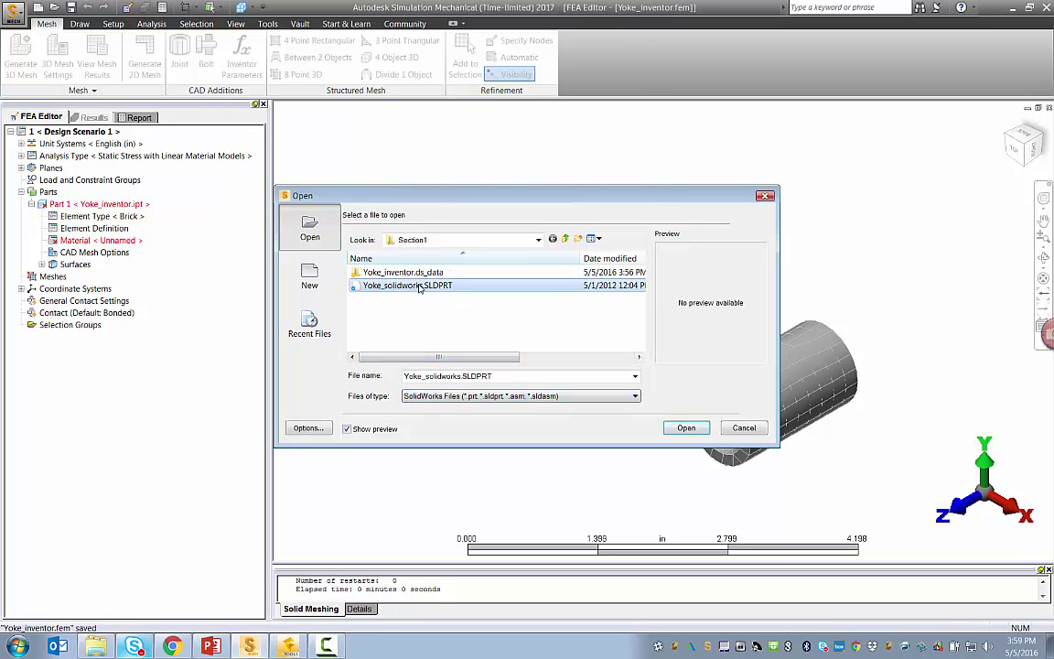
pyautogui.click(681, 428)
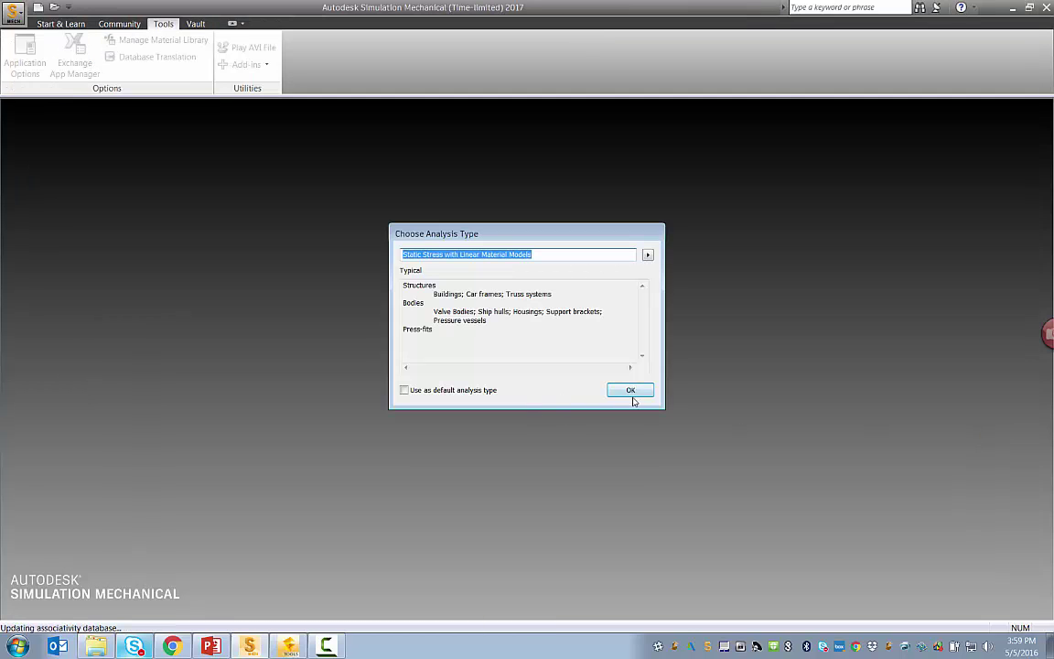
# Step: Accept linear static stress, keep the model's own colours, and import CAD part names
pyautogui.click(632, 395)
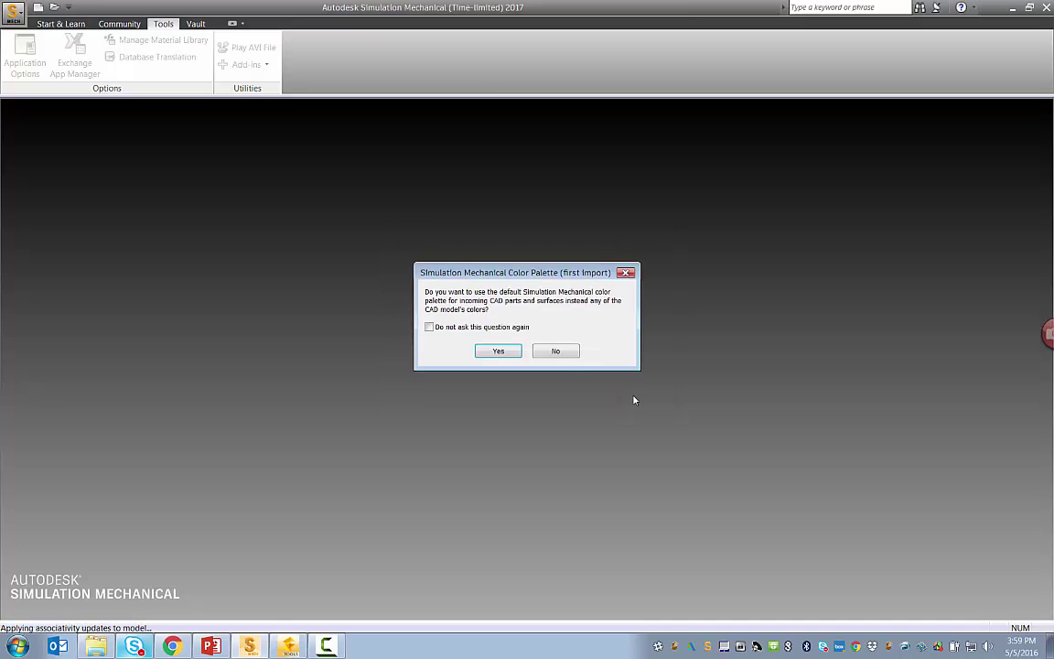
pyautogui.click(548, 352)
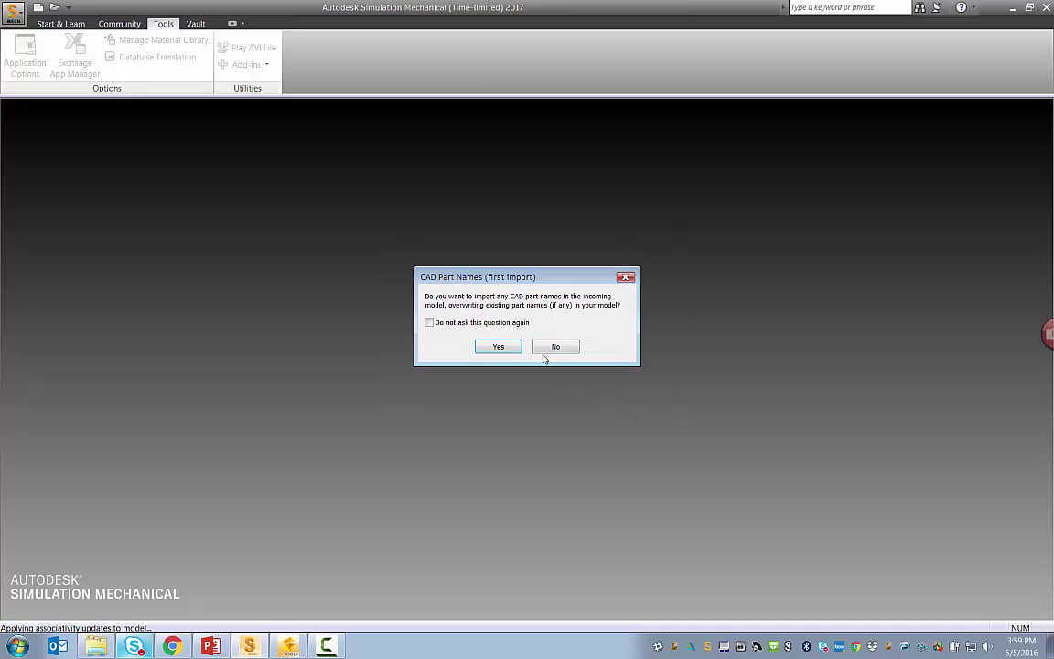
pyautogui.click(497, 349)
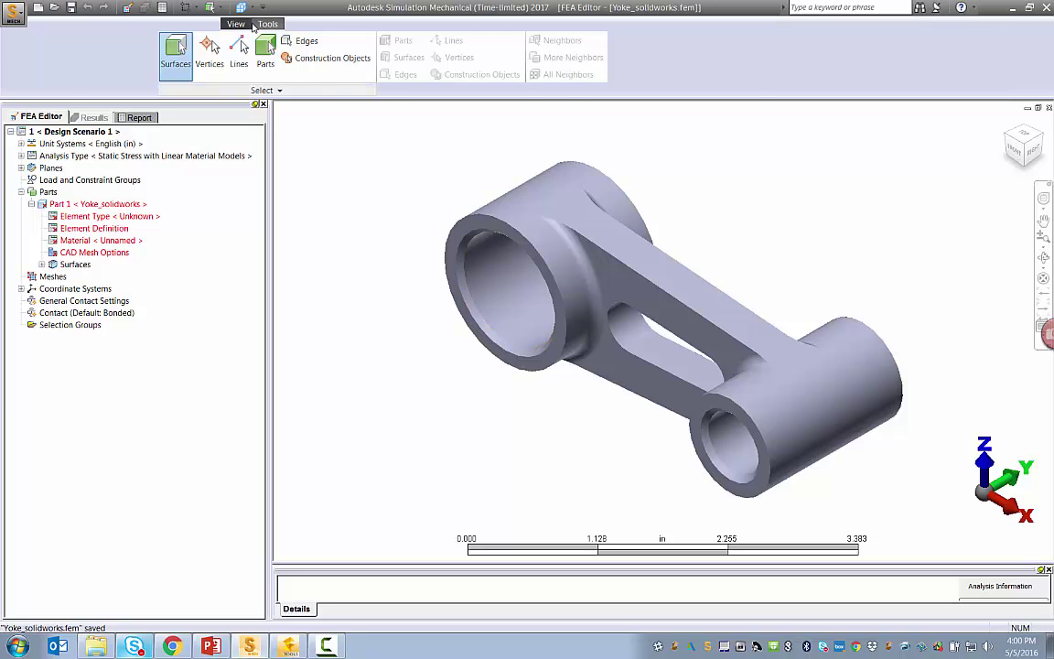
# Step: Generate the 3D mesh on the SolidWorks yoke, declining the mesh results view
pyautogui.click(268, 24)
pyautogui.click(46, 24)
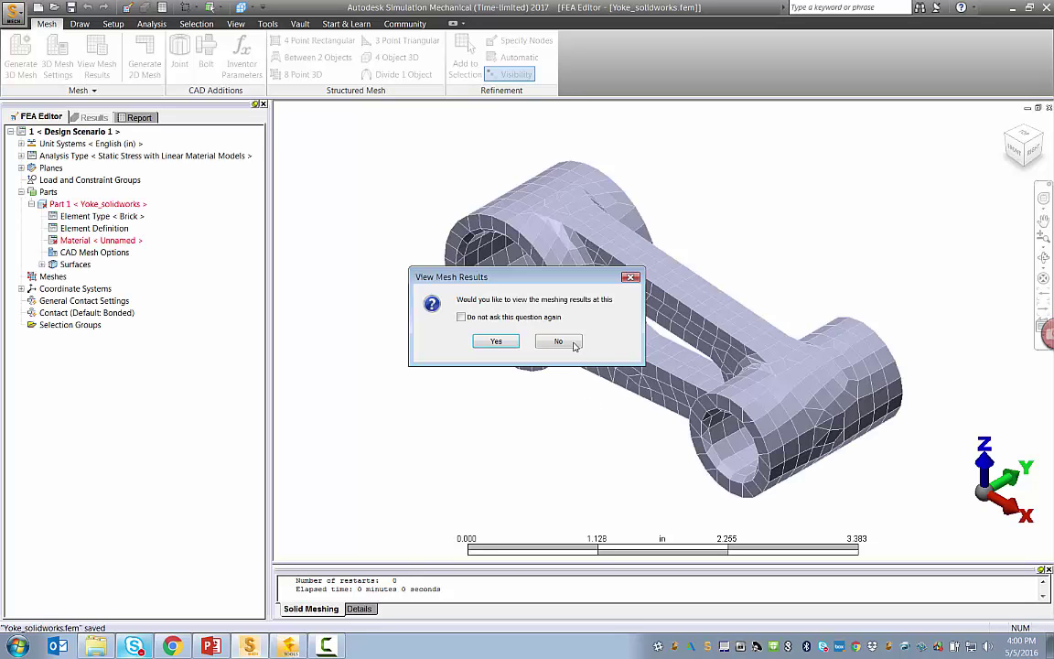
pyautogui.press('Return')
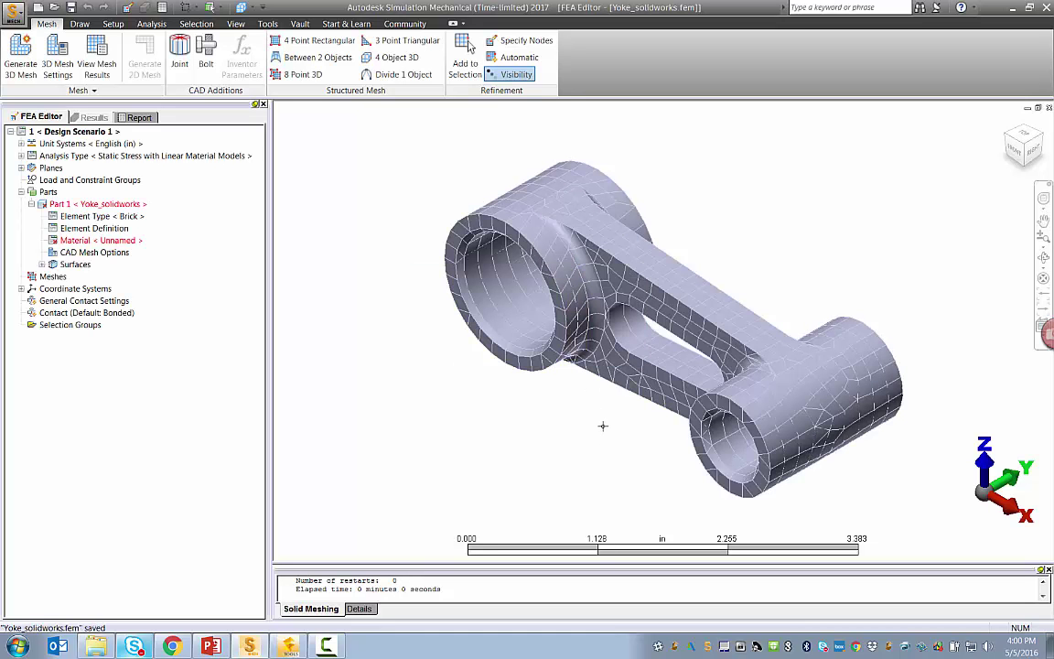
# Step: Inspect the meshed yoke from the FRONT and TOP ViewCube faces, then orbit back to 3D
pyautogui.keyDown('shift'); pyautogui.moveTo(636, 444); pyautogui.dragTo(671, 424, button='middle'); pyautogui.keyUp('shift')
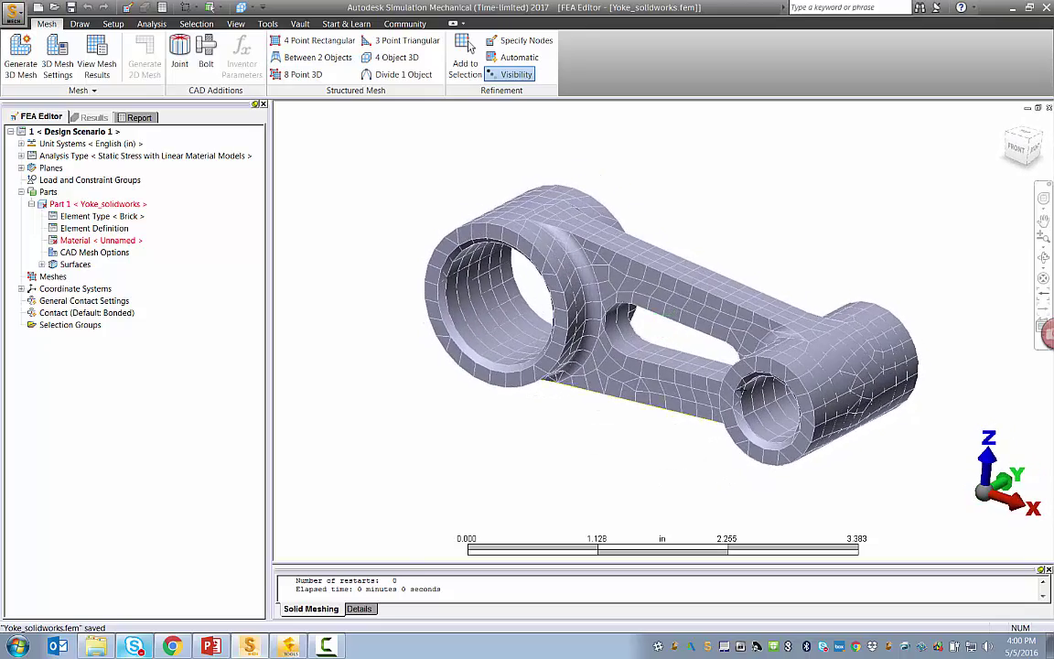
pyautogui.click(1016, 148)
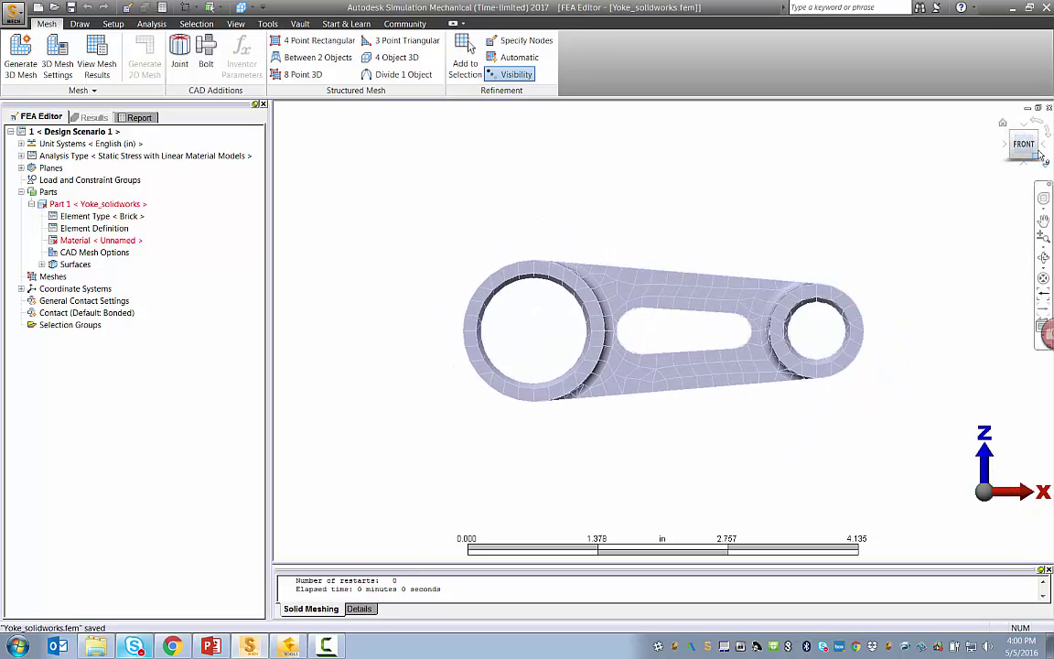
pyautogui.click(1037, 135)
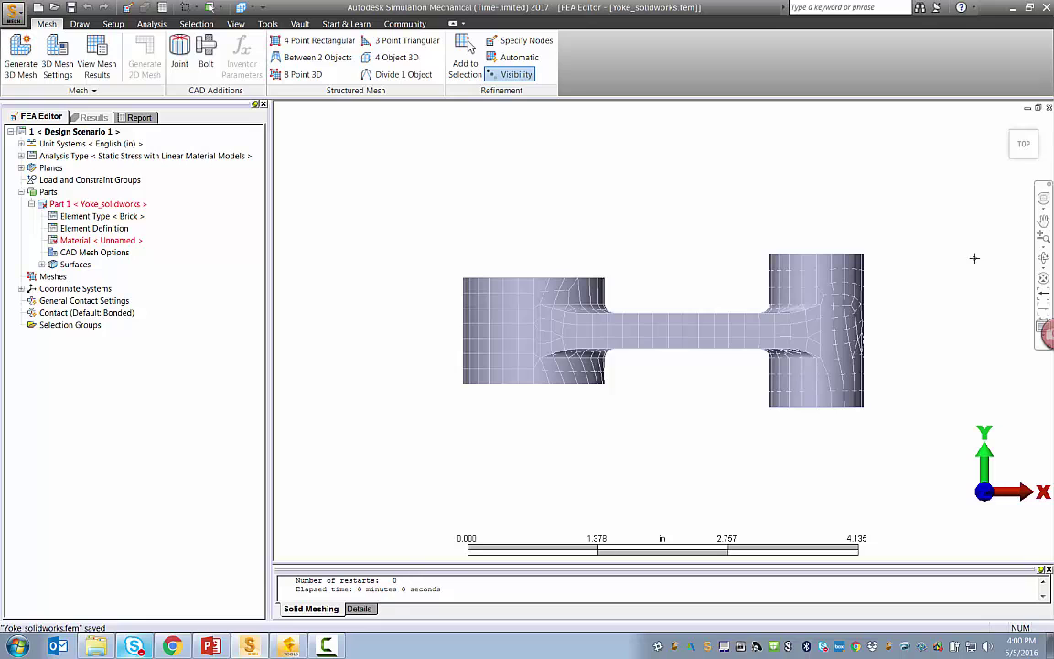
pyautogui.keyDown('shift'); pyautogui.moveTo(671, 438); pyautogui.dragTo(610, 370, button='middle'); pyautogui.keyUp('shift')
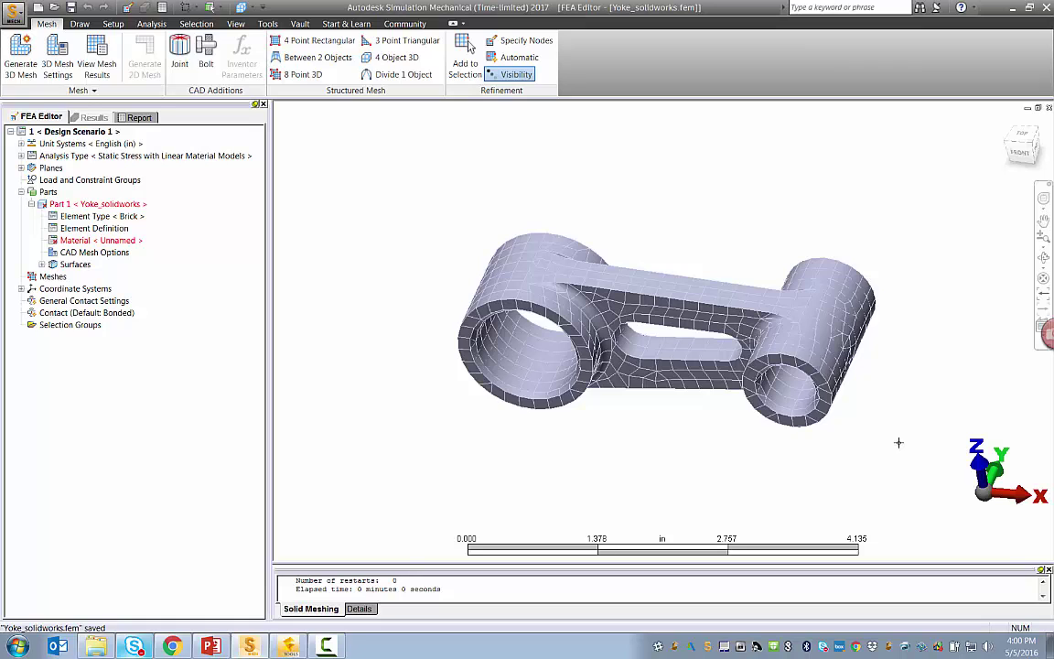
pyautogui.click(267, 24)
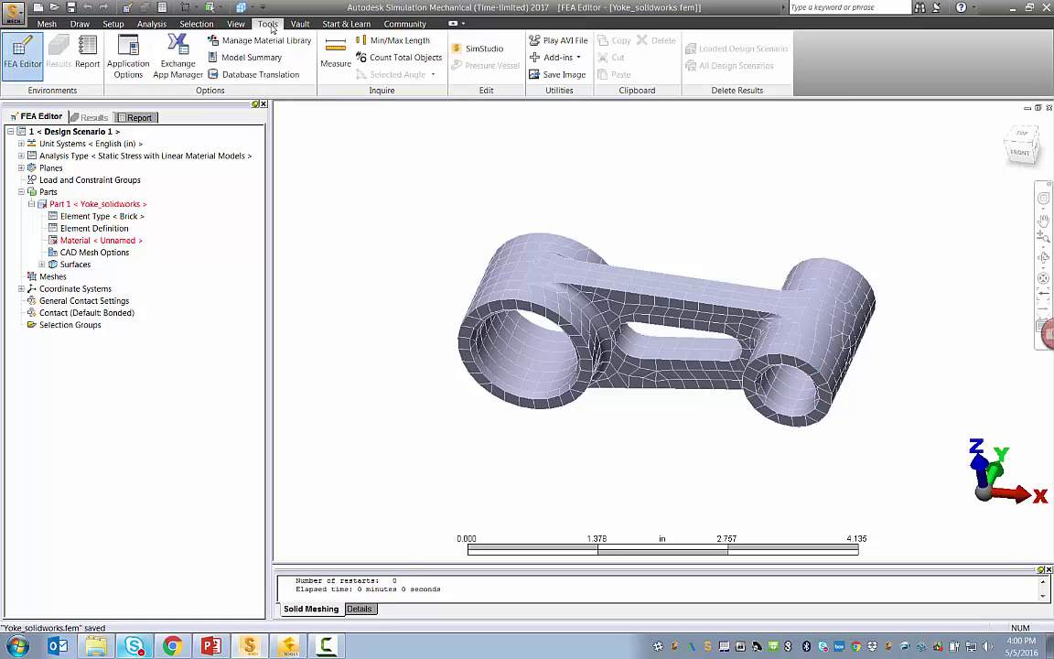
# Step: Review ViewCube properties under Graphics > Navigation Tools: Top Right, Automatic size, 50% opacity
pyautogui.click(128, 55)
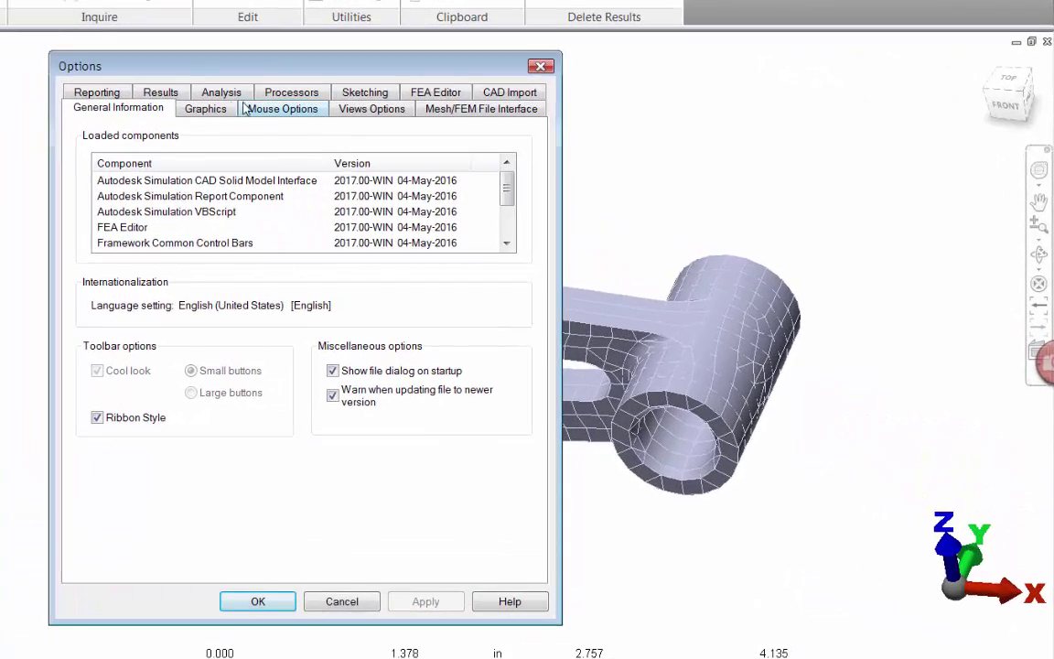
pyautogui.click(364, 139)
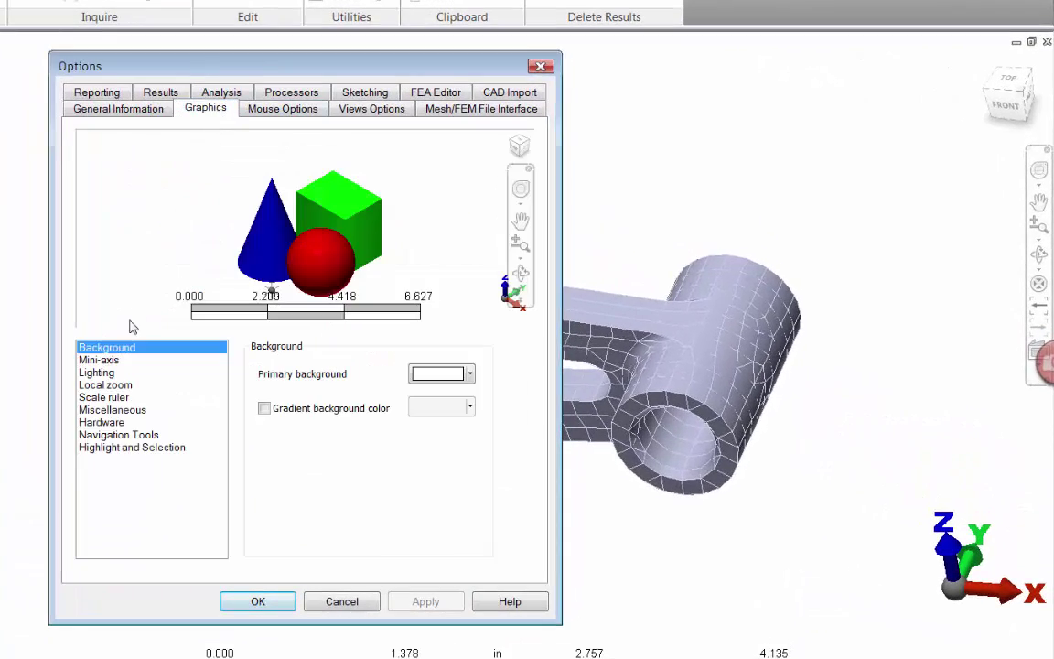
pyautogui.click(111, 436)
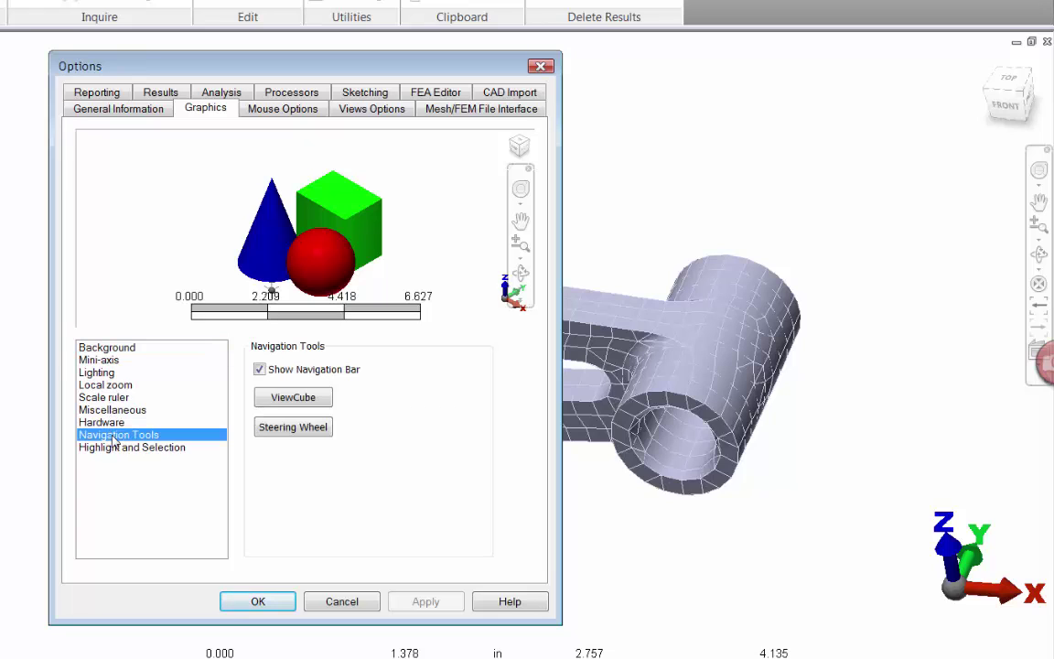
pyautogui.click(277, 399)
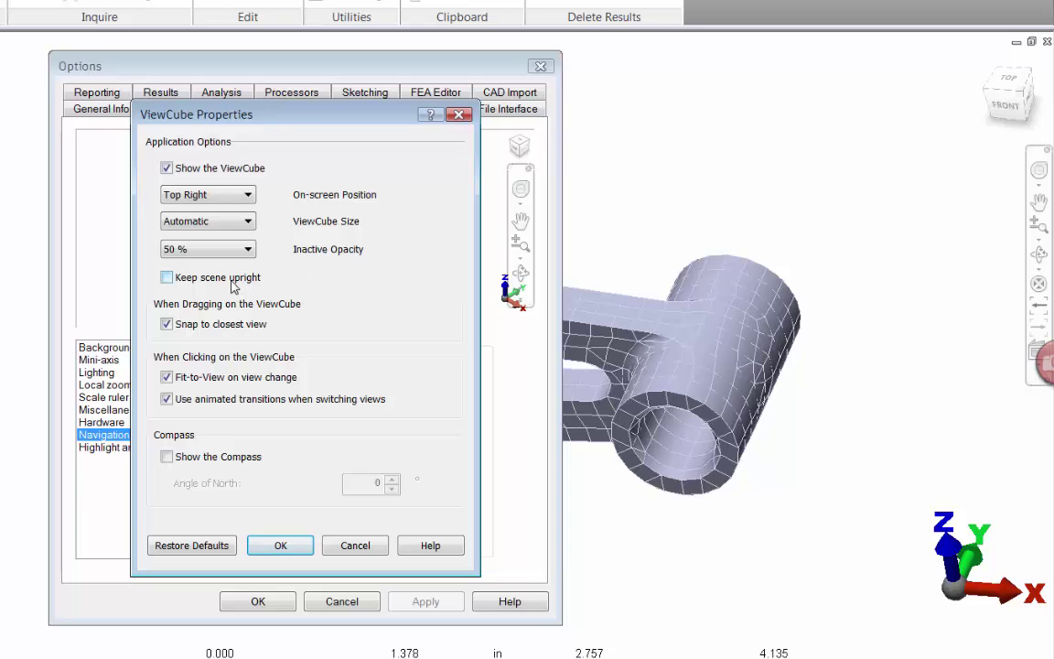
pyautogui.click(281, 545)
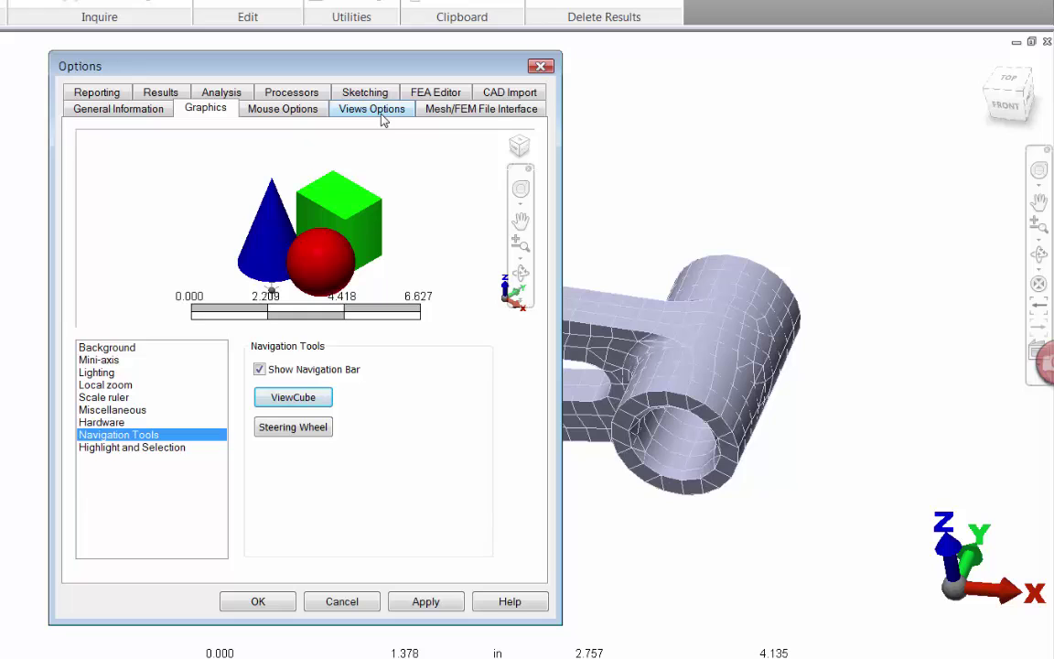
pyautogui.click(383, 114)
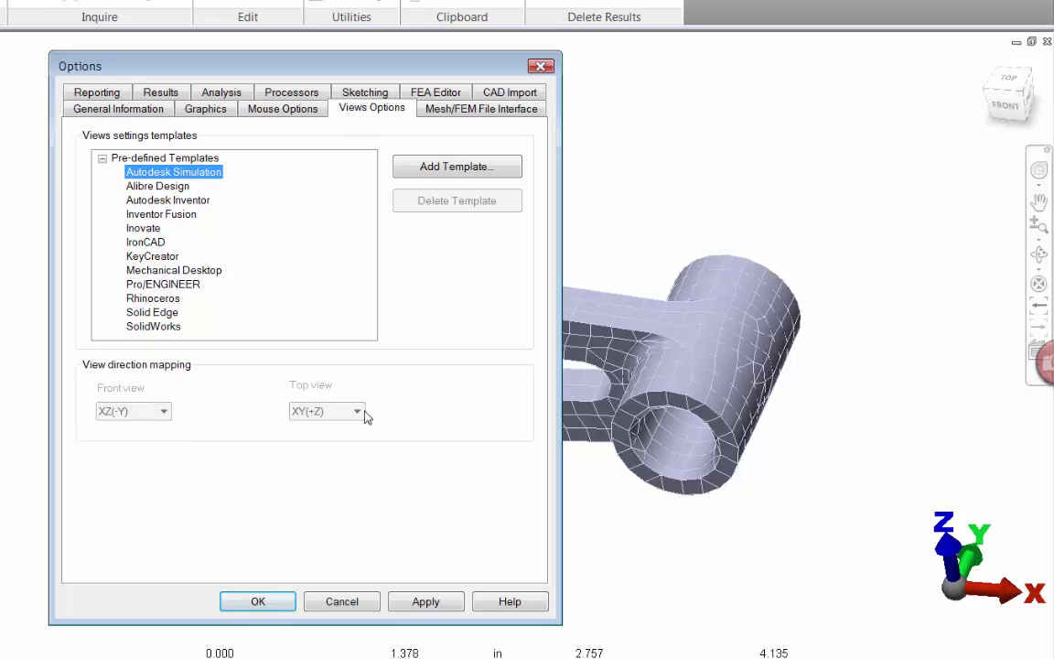
pyautogui.click(198, 202)
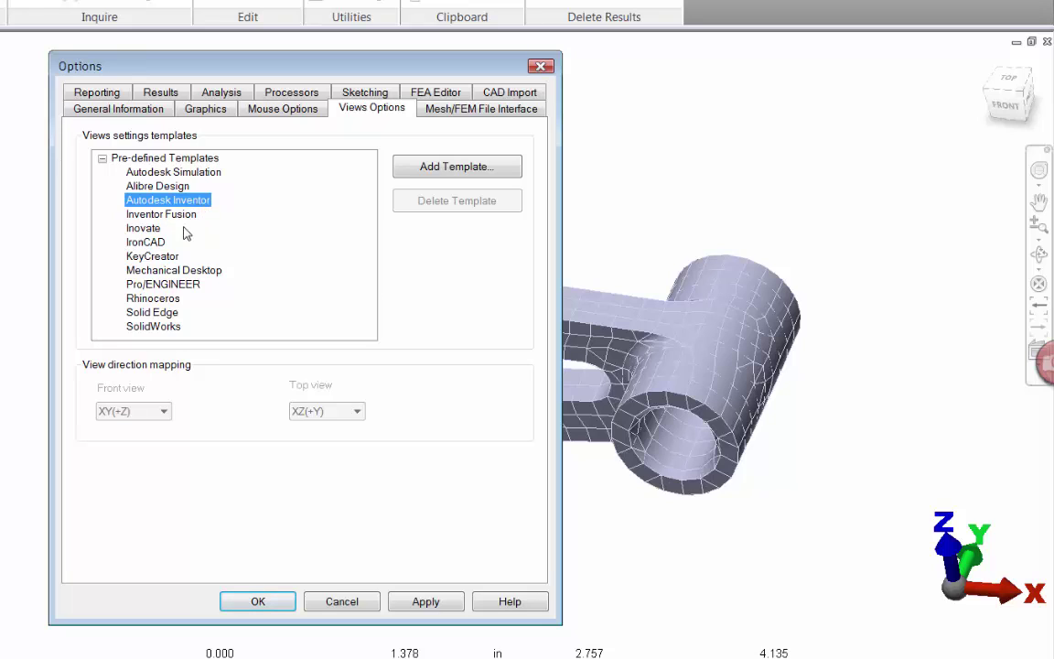
pyautogui.click(165, 327)
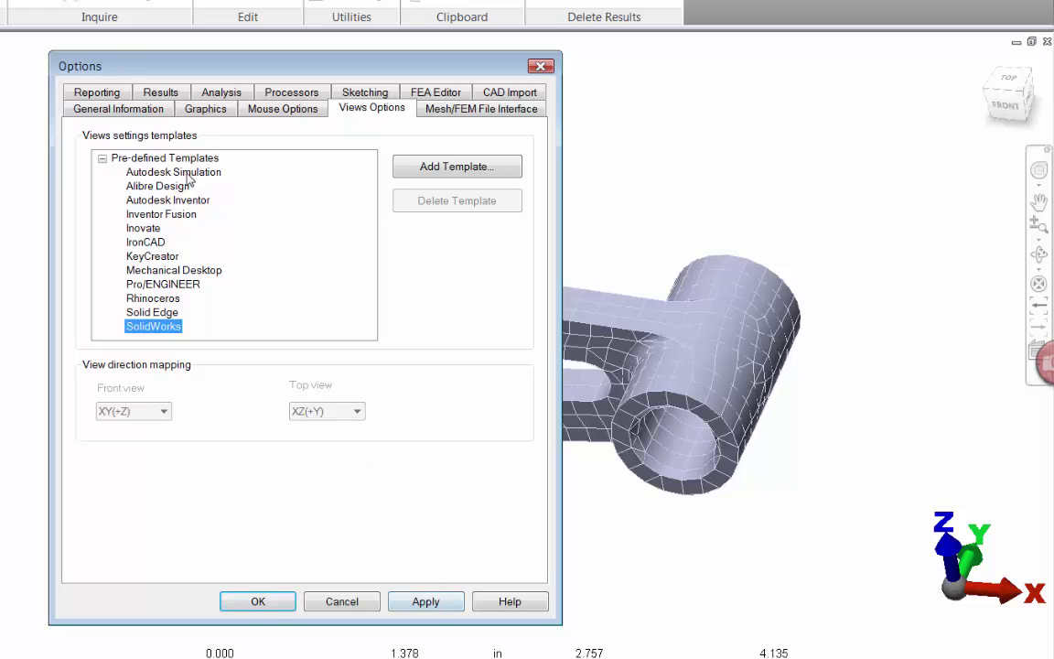
pyautogui.click(174, 200)
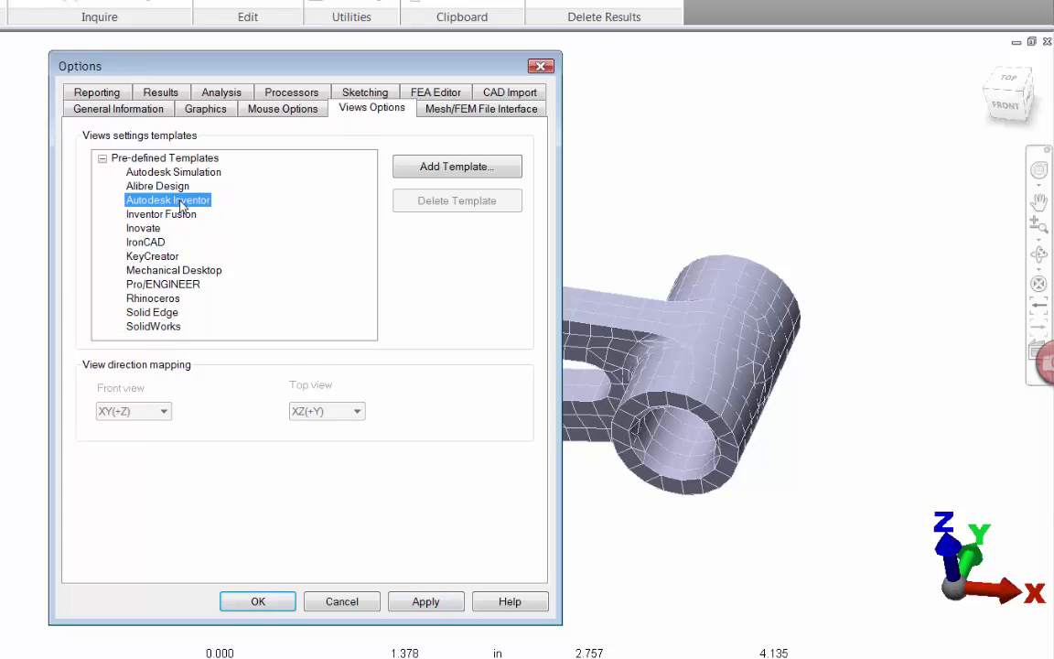
pyautogui.click(438, 606)
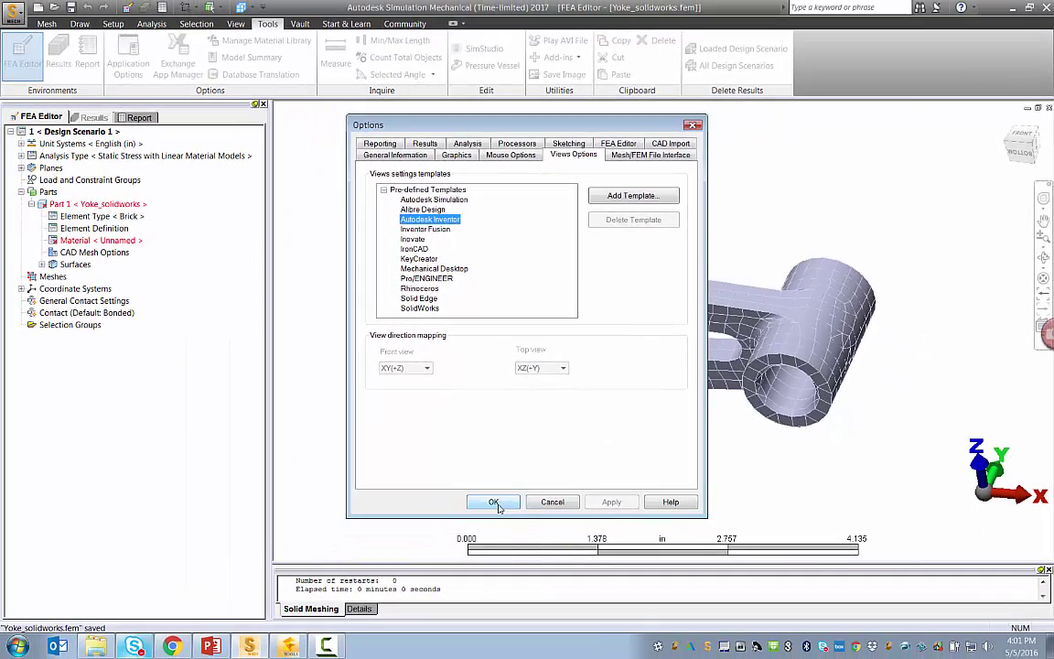
pyautogui.click(297, 586)
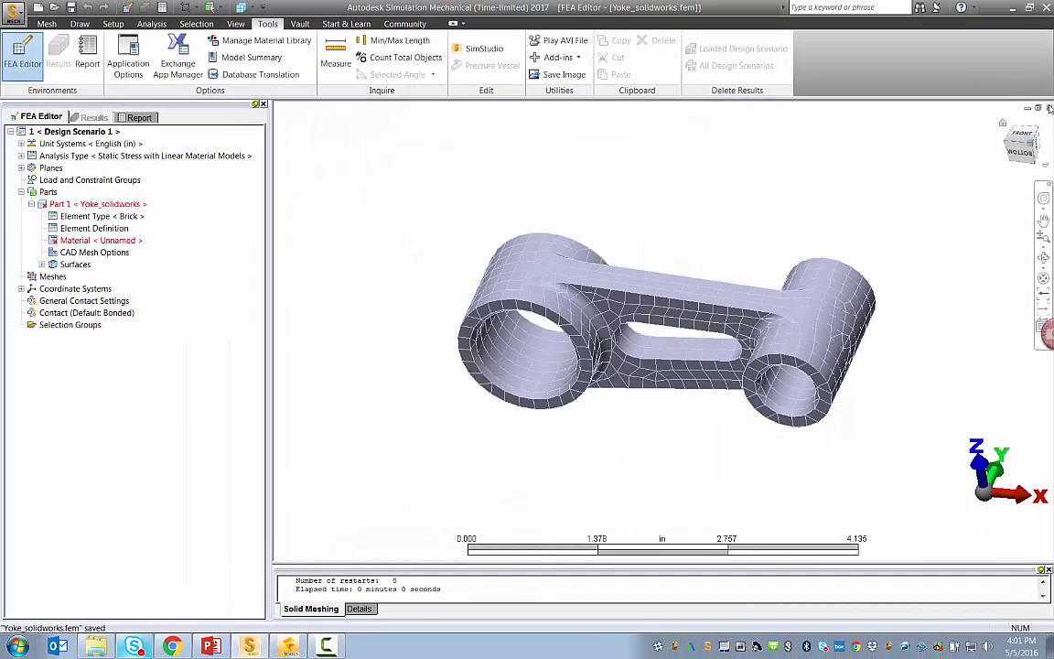
pyautogui.click(1022, 136)
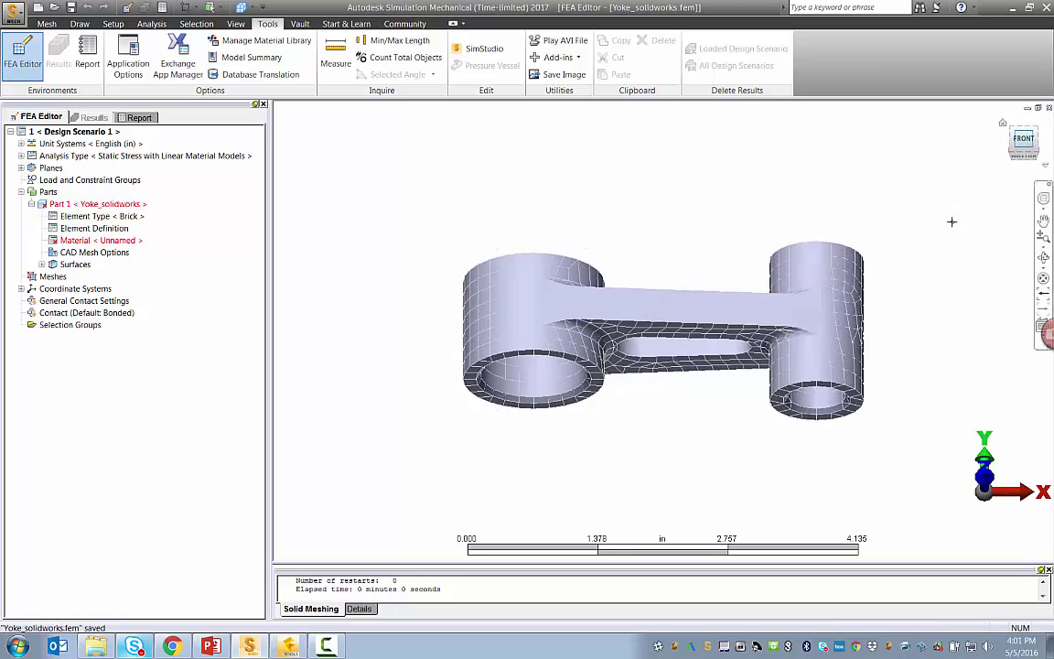
pyautogui.press('F6')
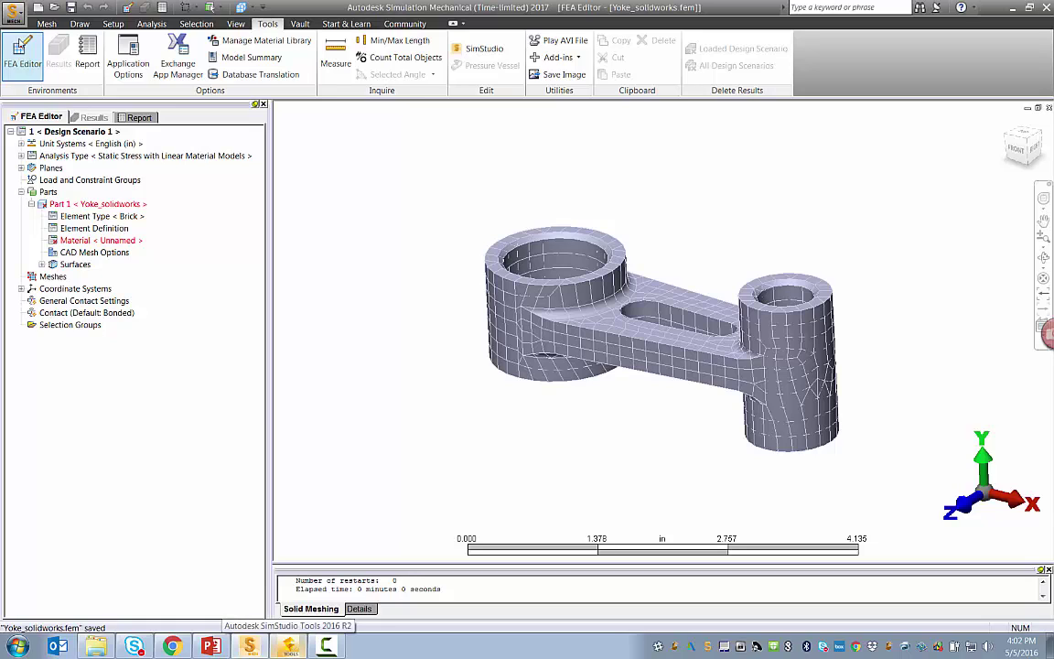
# Step: Close the Mechanical model, then open Yoke.SimStudio in maximized SimStudio Tools and expand Bodies to show Body1
pyautogui.click(16, 15)
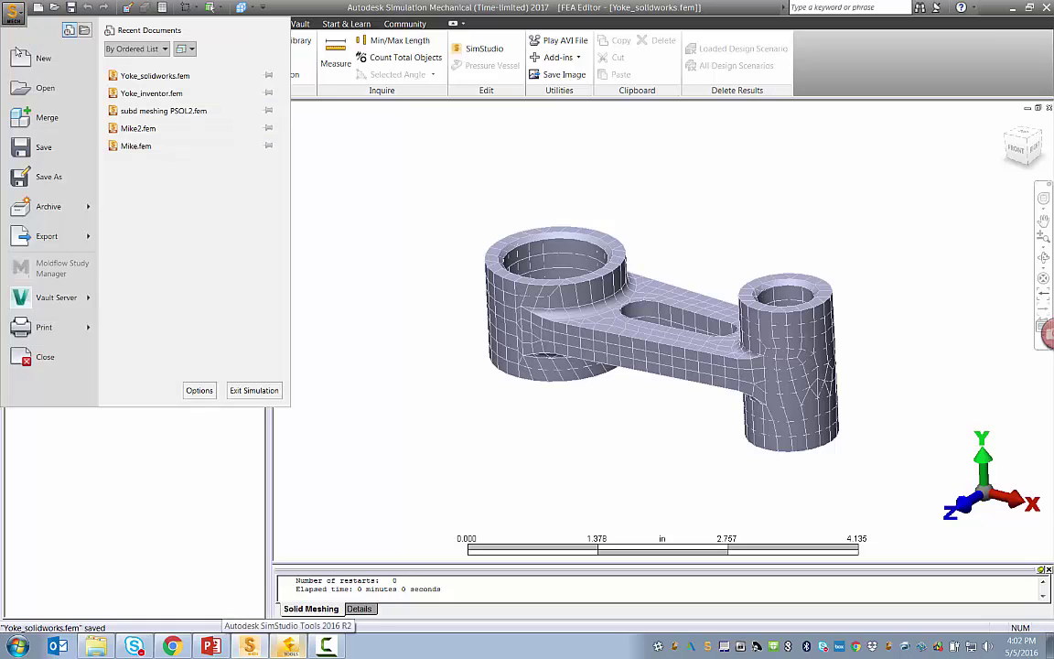
pyautogui.click(57, 360)
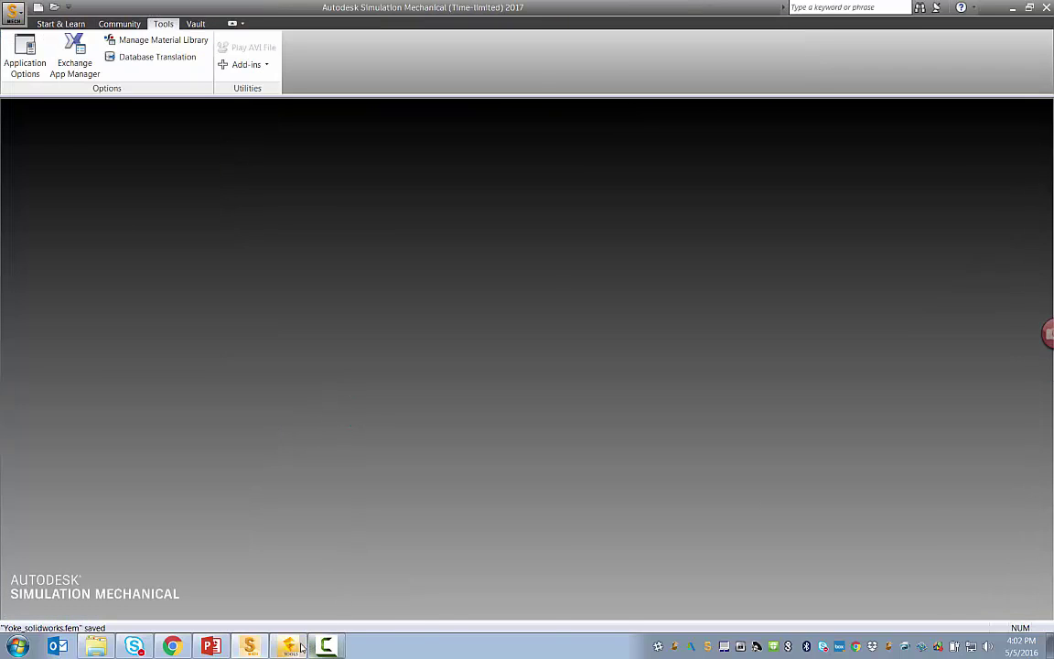
pyautogui.click(290, 646)
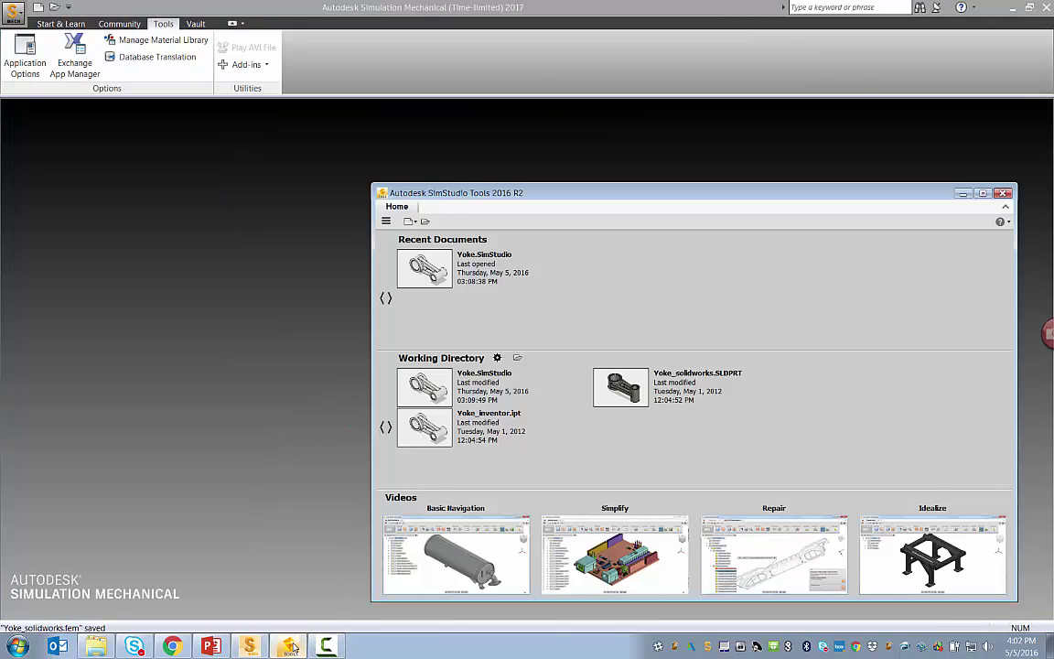
pyautogui.doubleClick(503, 194)
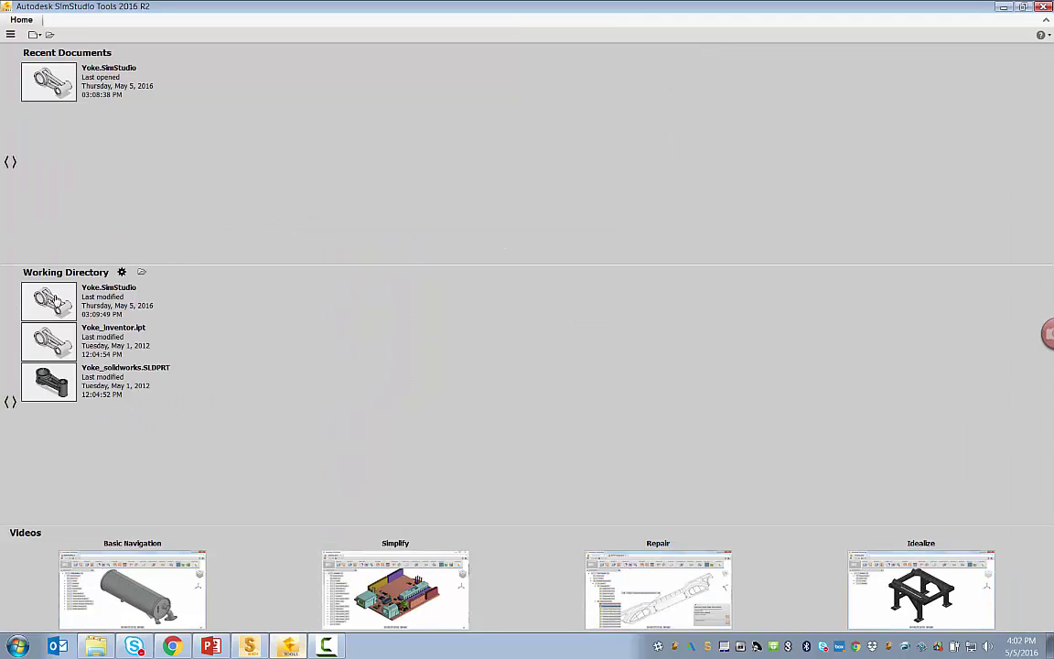
pyautogui.click(57, 300)
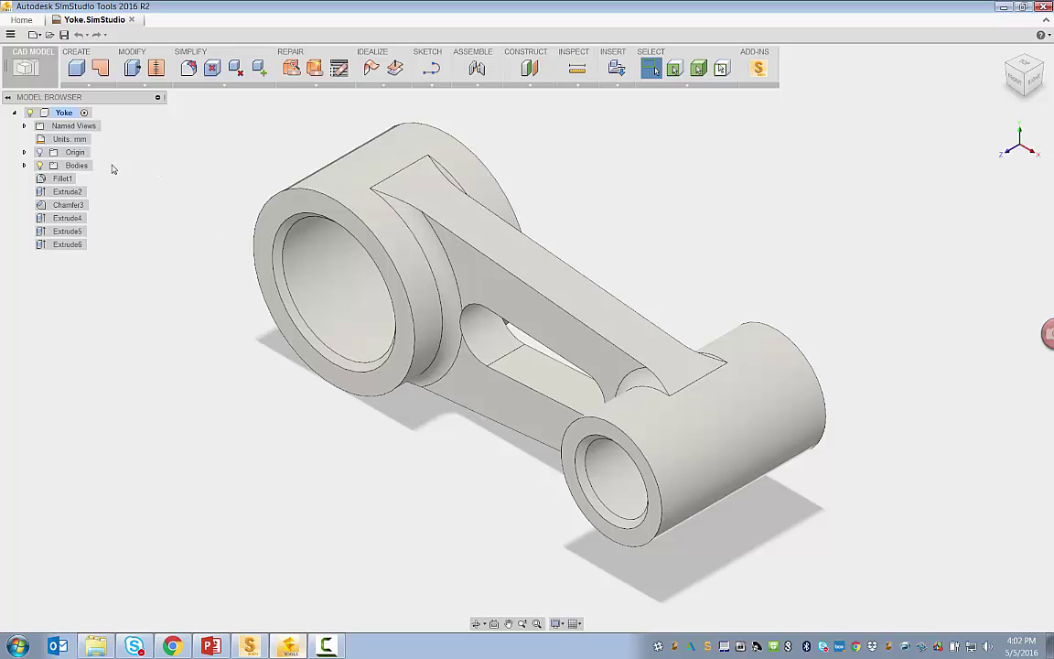
pyautogui.click(23, 166)
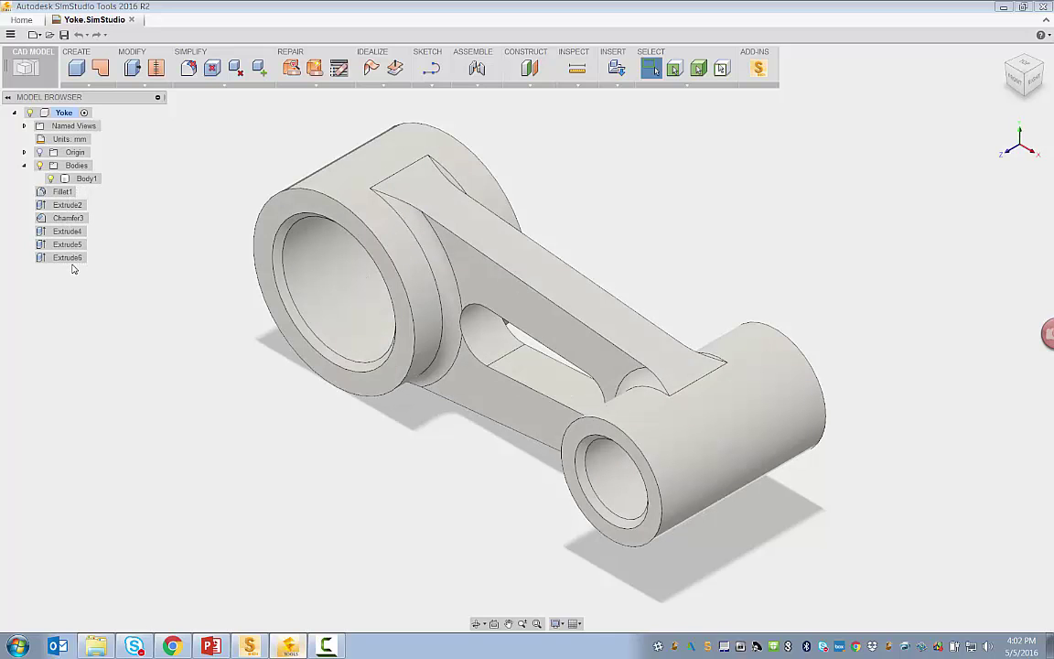
pyautogui.click(50, 37)
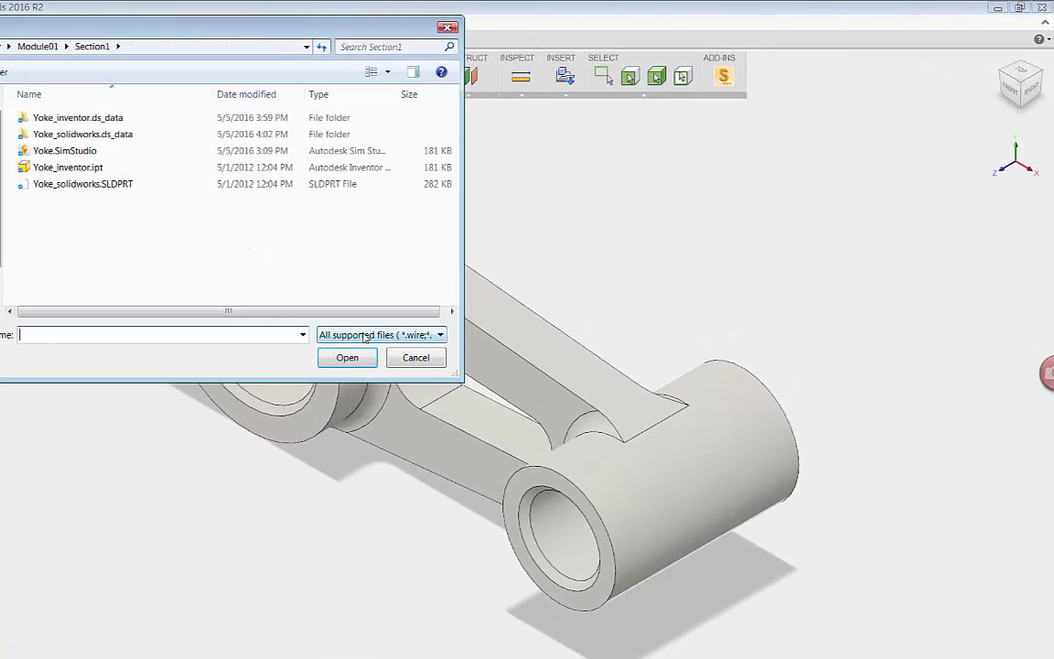
pyautogui.click(366, 335)
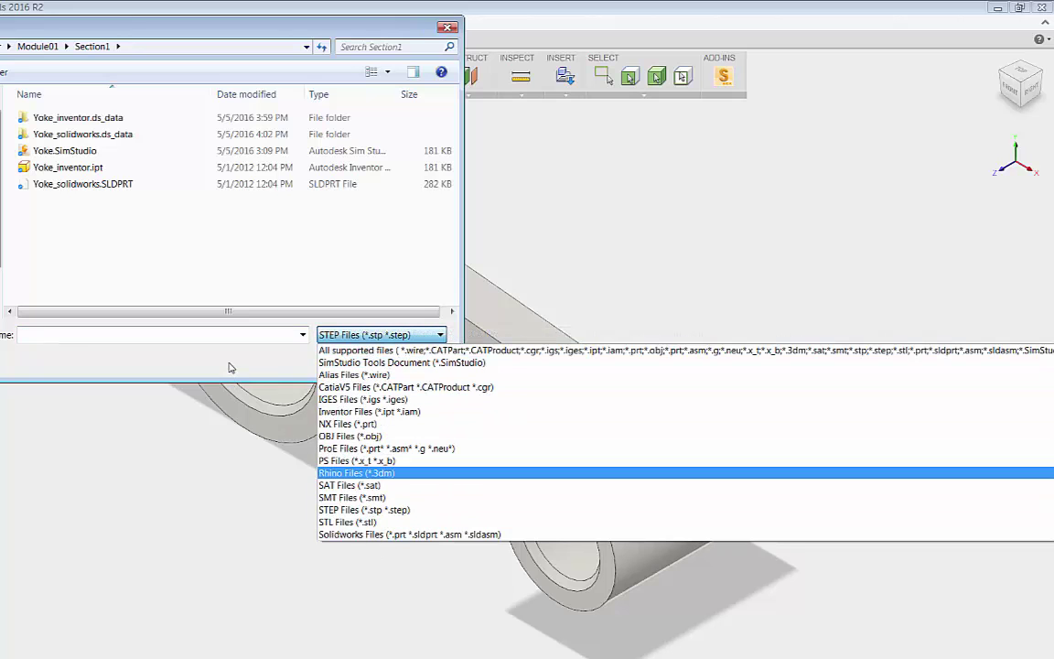
pyautogui.click(366, 350)
pyautogui.click(414, 358)
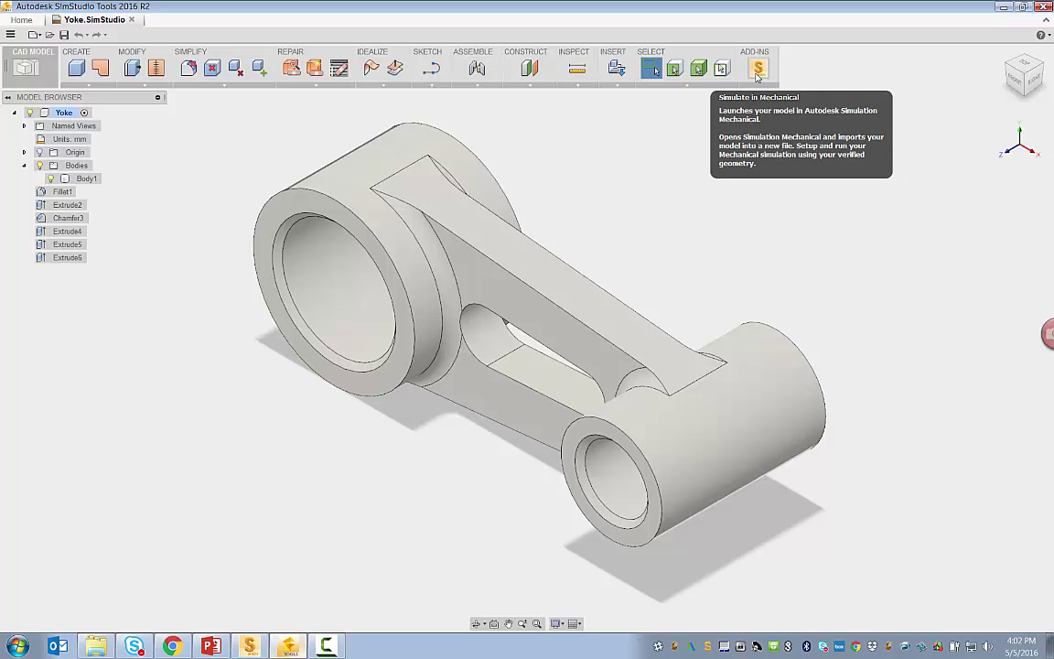
# Step: Send Yoke to Simulation Mechanical as Static Stress, importing CAD part names and material properties
pyautogui.click(757, 70)
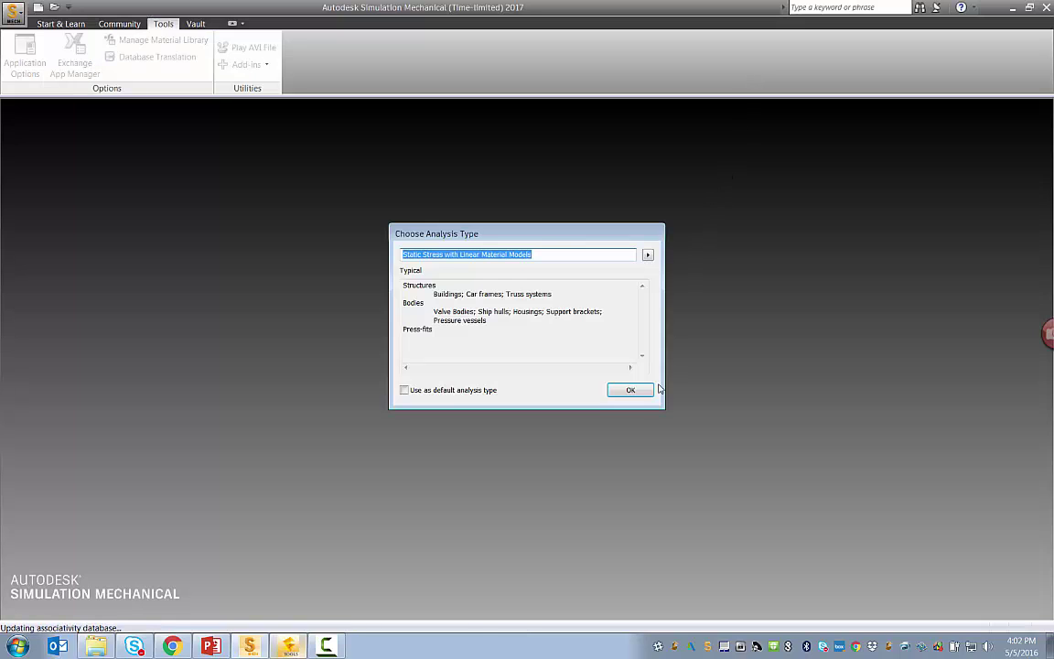
pyautogui.click(638, 392)
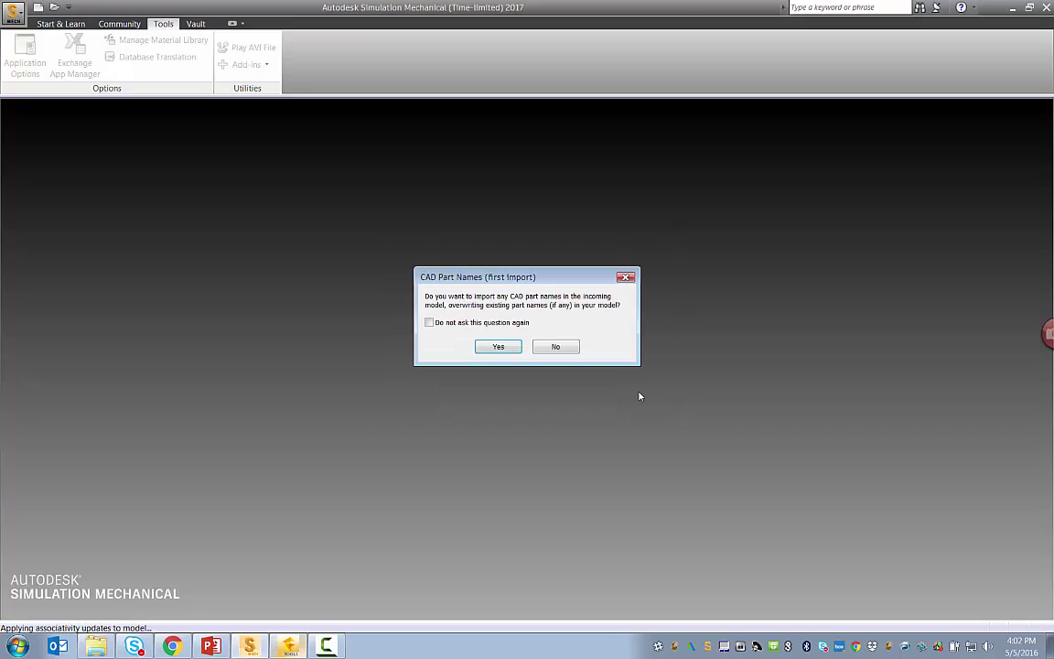
pyautogui.click(499, 347)
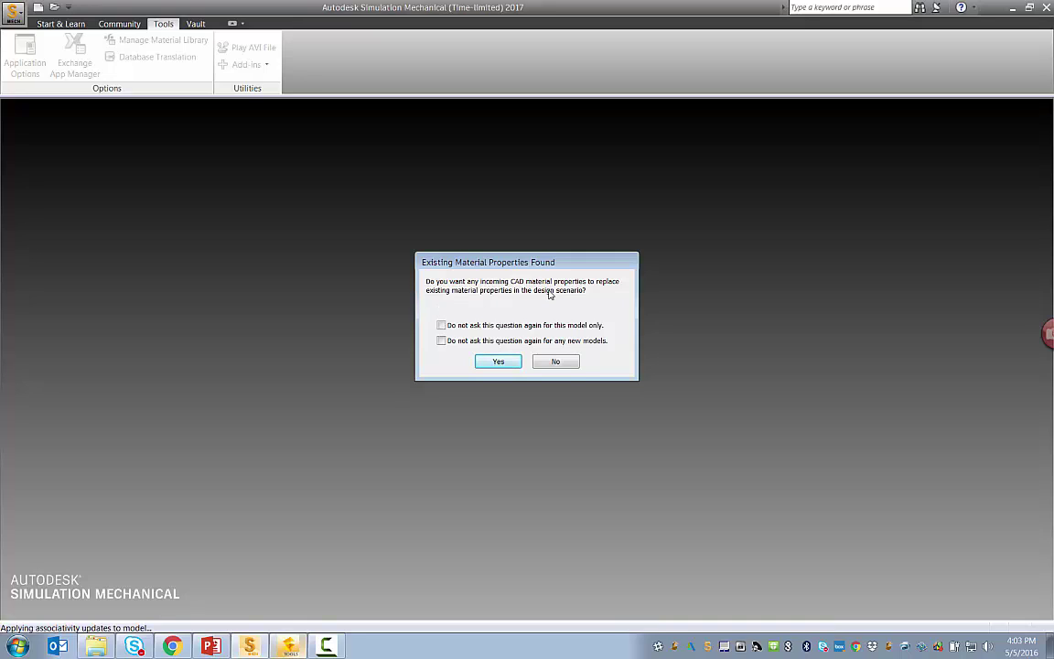
pyautogui.click(499, 362)
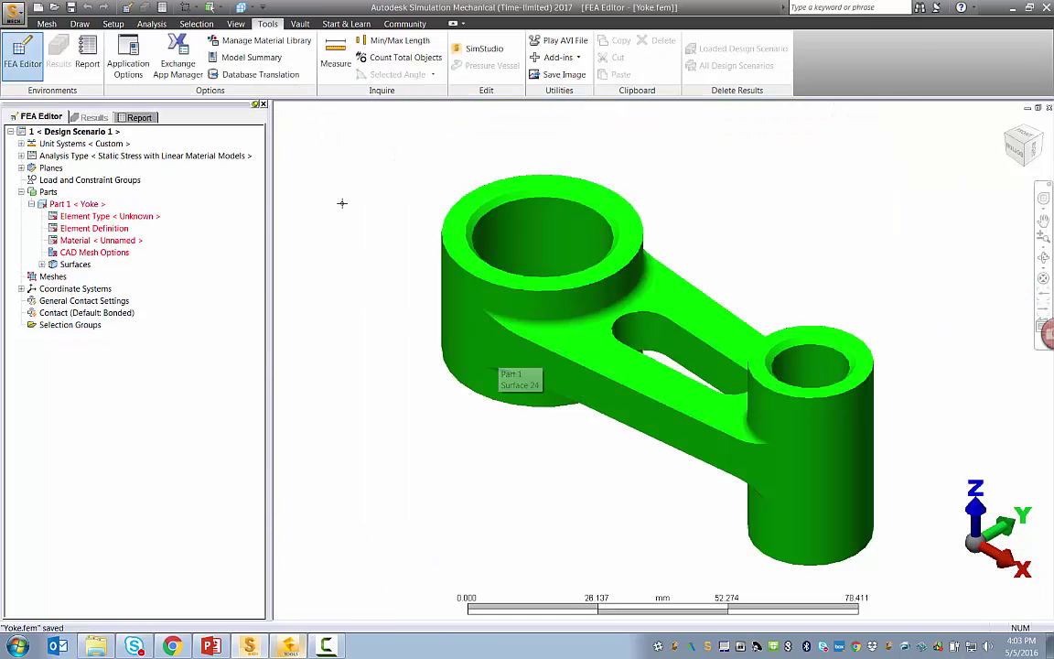
# Step: Mesh the whole Yoke part in 3D, show the mesh results, and turn to an isometric view
pyautogui.keyDown('shift'); pyautogui.moveTo(435, 320); pyautogui.dragTo(343, 336, button='middle'); pyautogui.keyUp('shift')
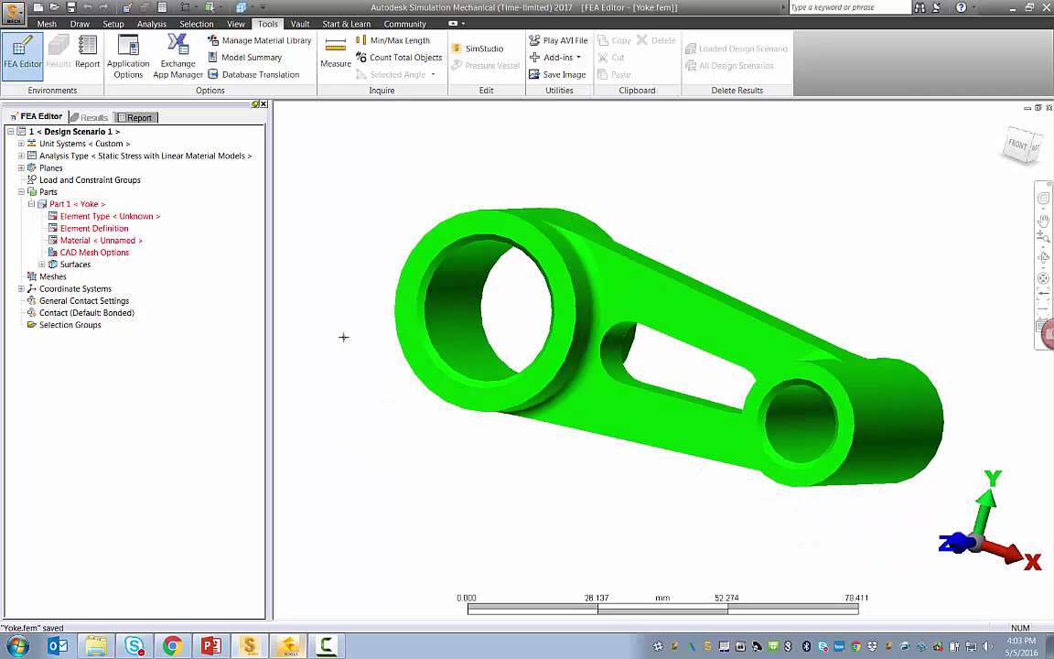
pyautogui.click(46, 23)
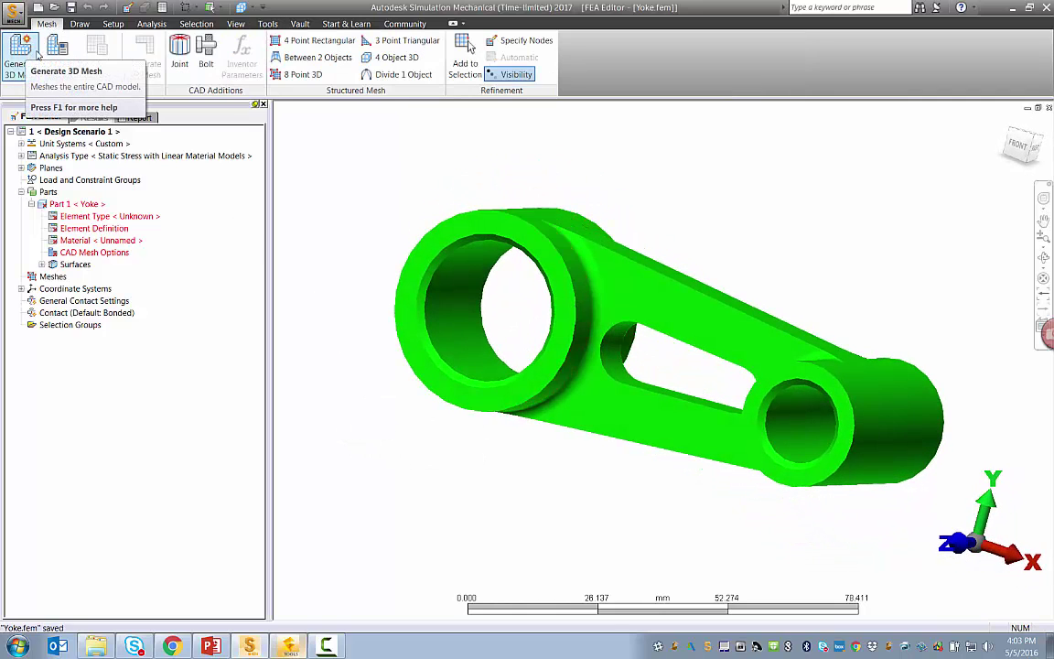
pyautogui.click(22, 53)
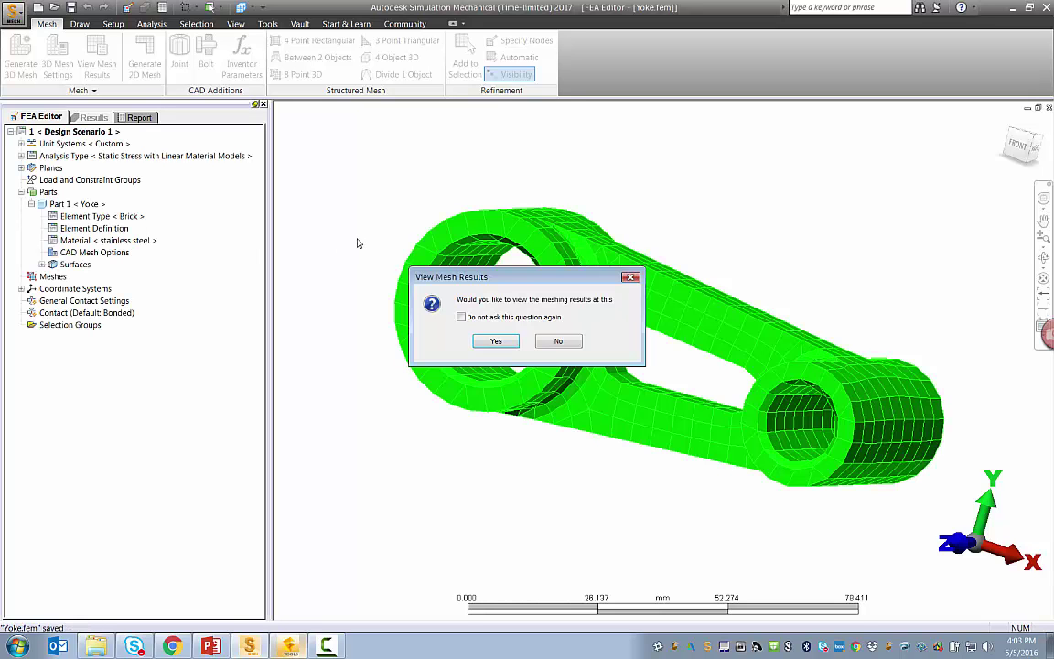
pyautogui.click(556, 344)
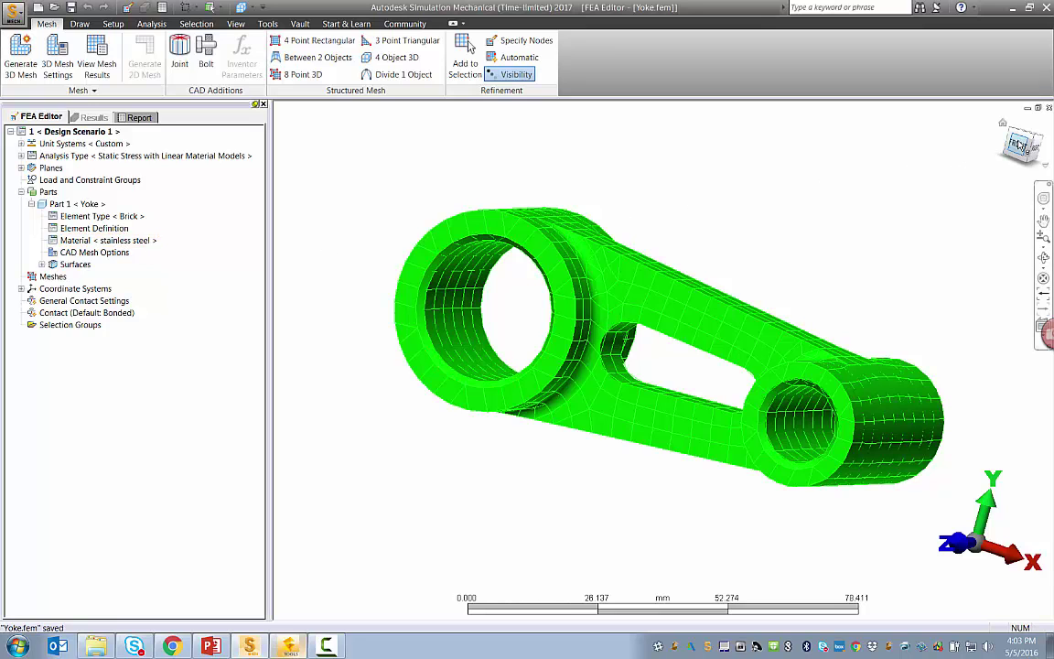
pyautogui.click(1032, 142)
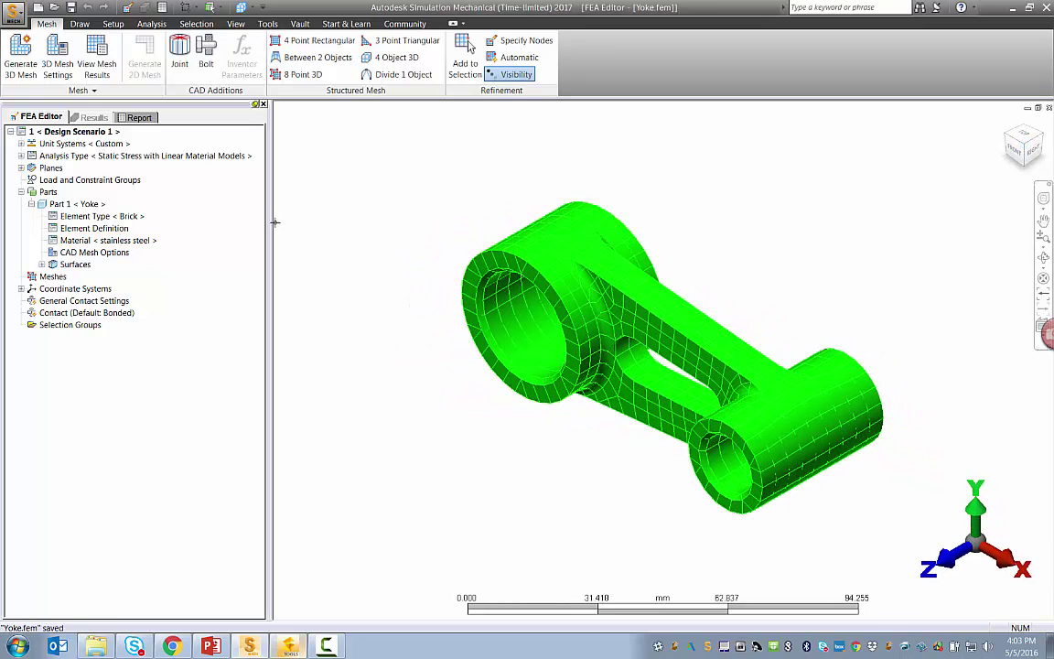
pyautogui.click(126, 242)
# Step: Replace Part 1's stainless steel material with AISI 1020 Steel, cold rolled, confirming the replacement
pyautogui.rightClick(126, 241)
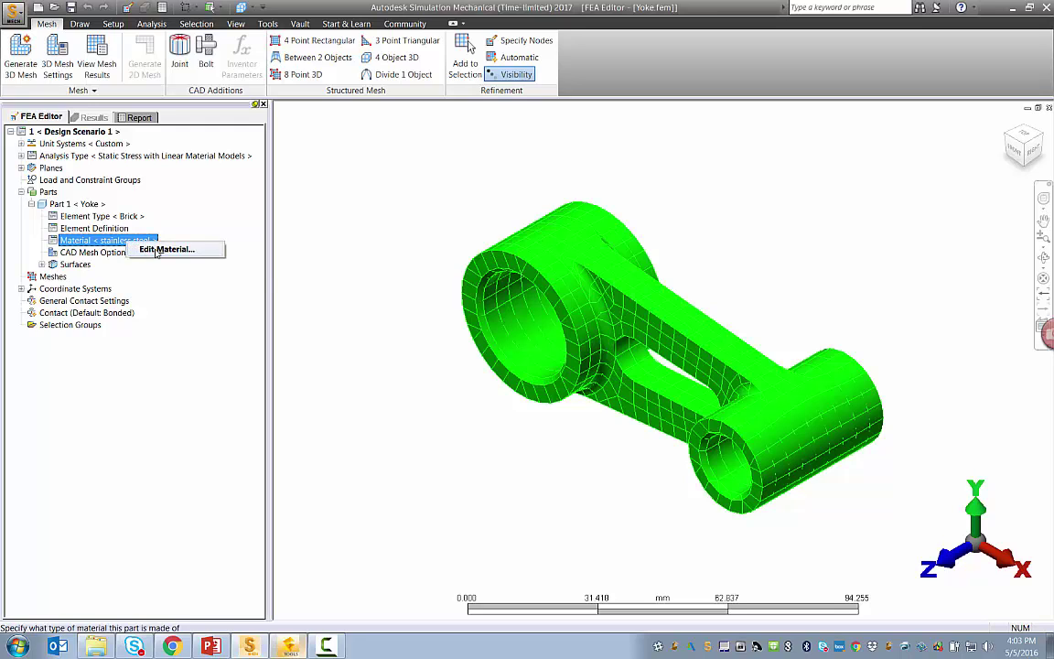
pyautogui.click(172, 251)
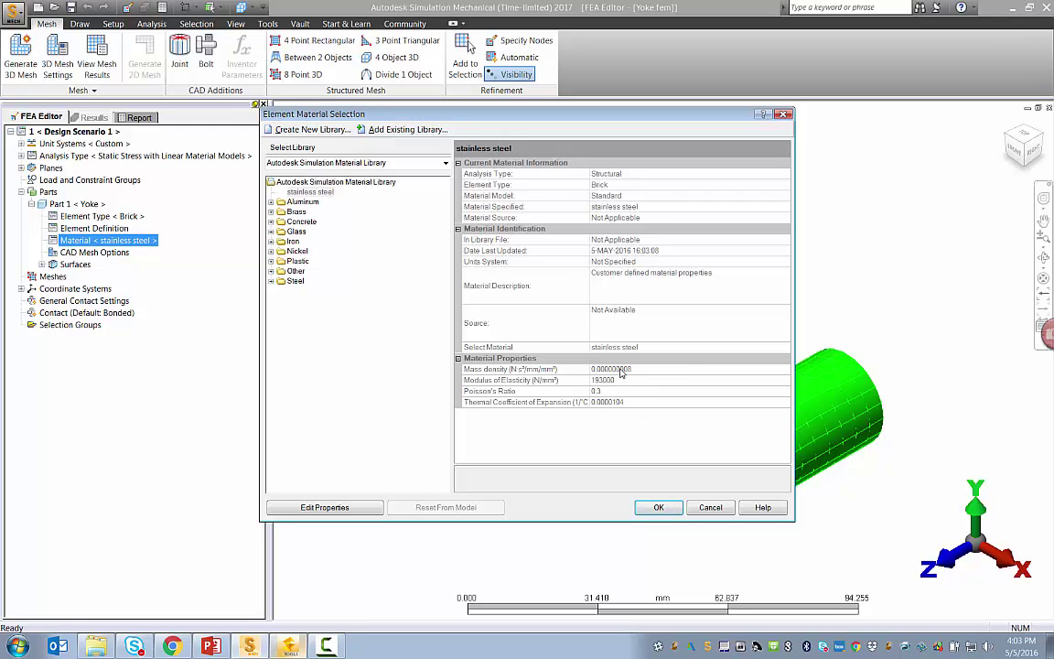
pyautogui.click(271, 282)
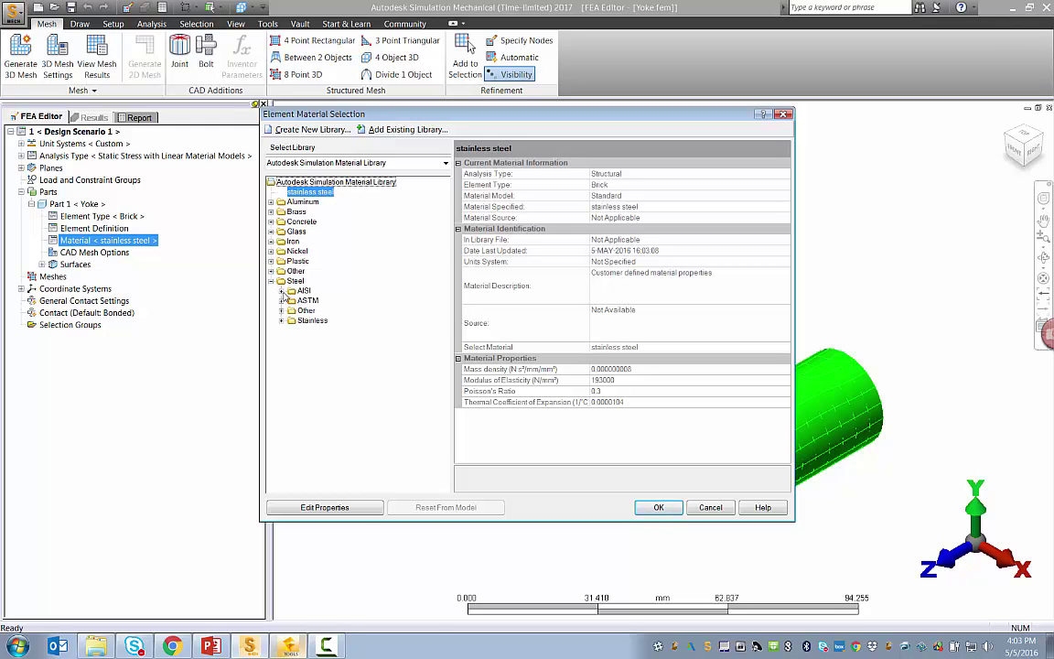
pyautogui.click(282, 291)
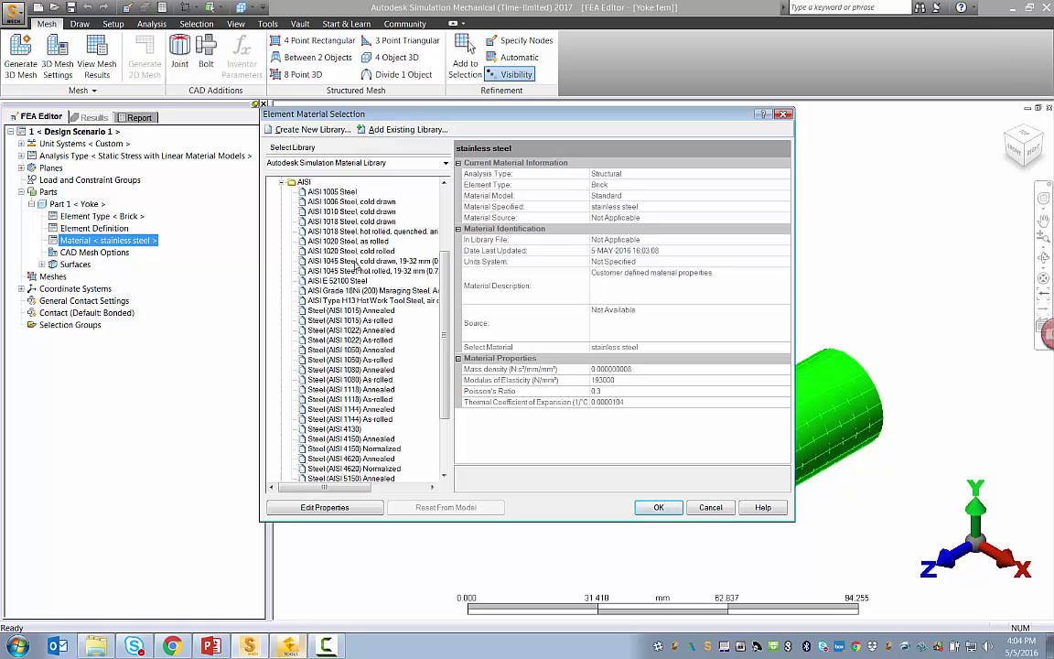
pyautogui.click(381, 251)
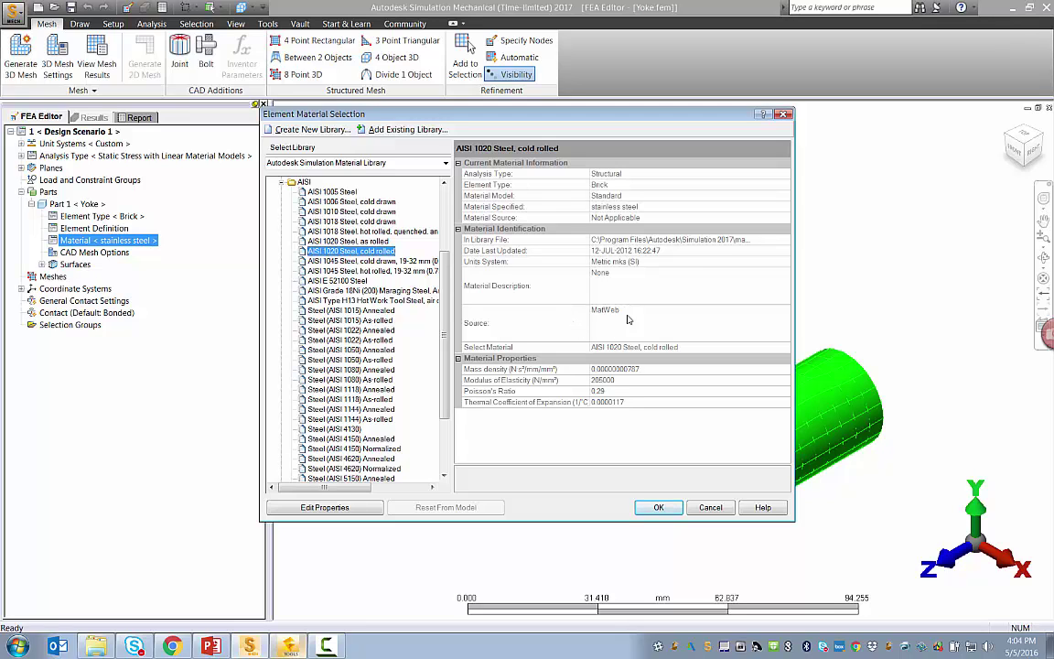
pyautogui.click(659, 507)
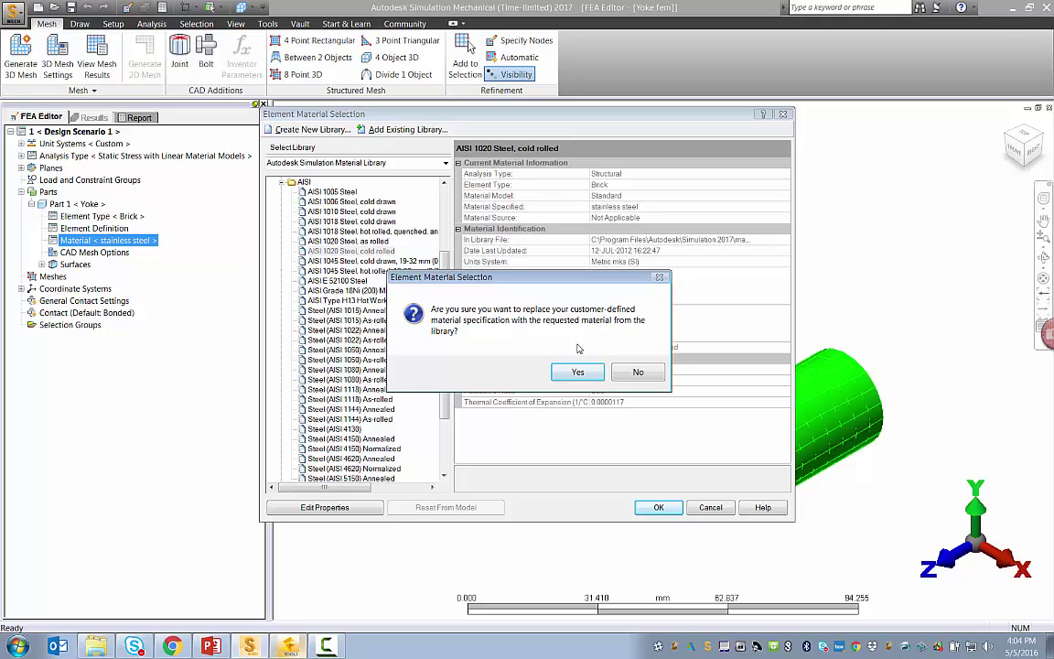
pyautogui.click(574, 373)
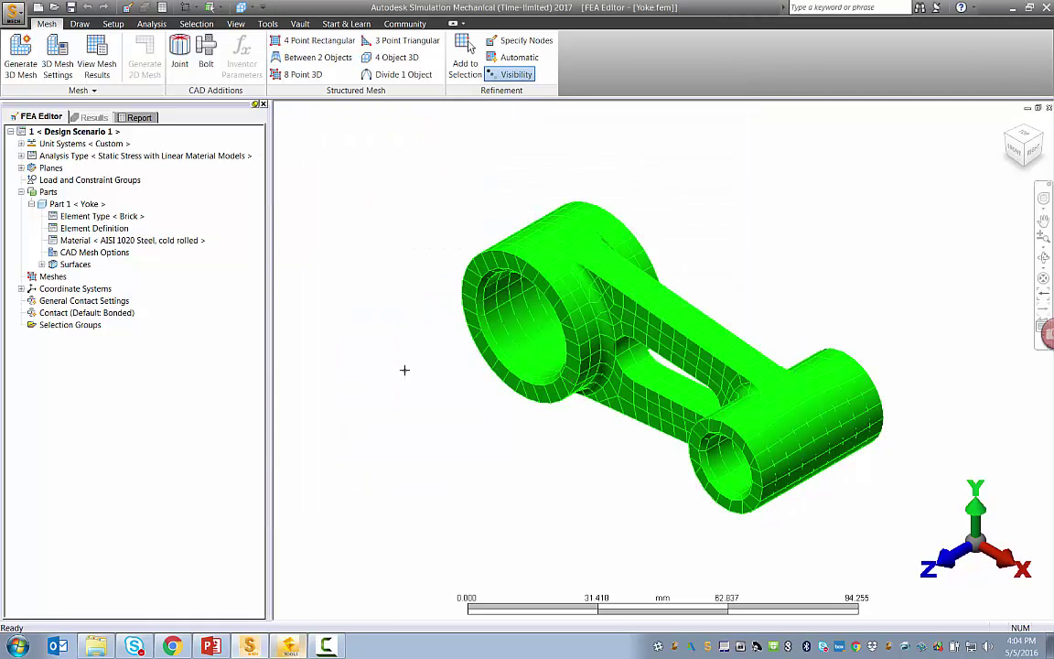
# Step: Set the display units to English (in) under Unit Systems, then open the Element Material Selection dialog
pyautogui.keyDown('shift'); pyautogui.moveTo(416, 395); pyautogui.dragTo(388, 343, button='middle'); pyautogui.keyUp('shift')
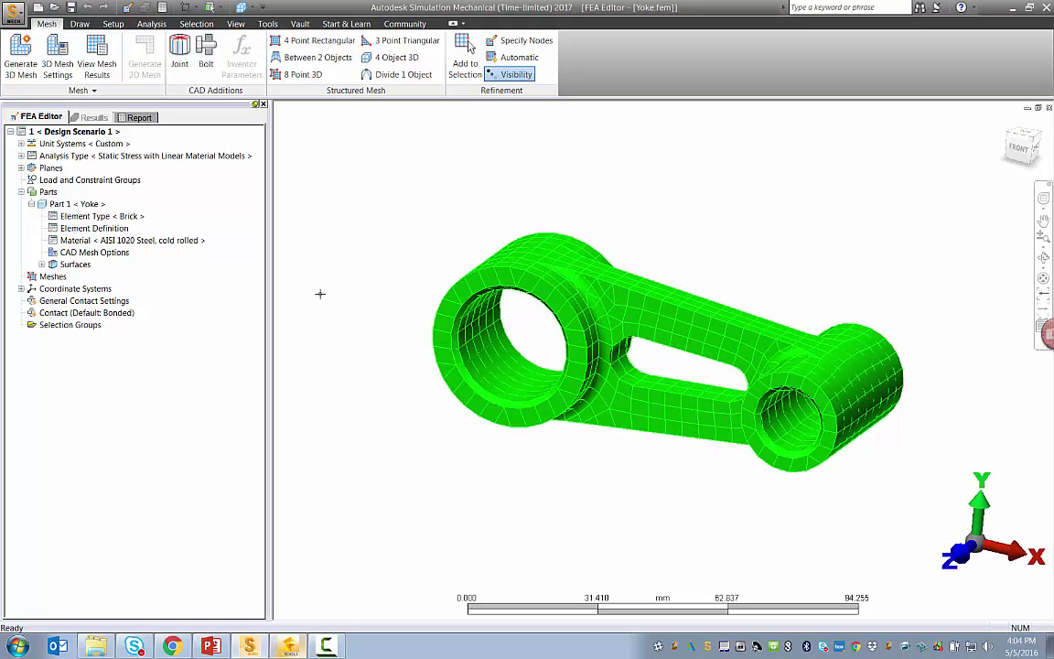
pyautogui.click(57, 145)
pyautogui.doubleClick(92, 144)
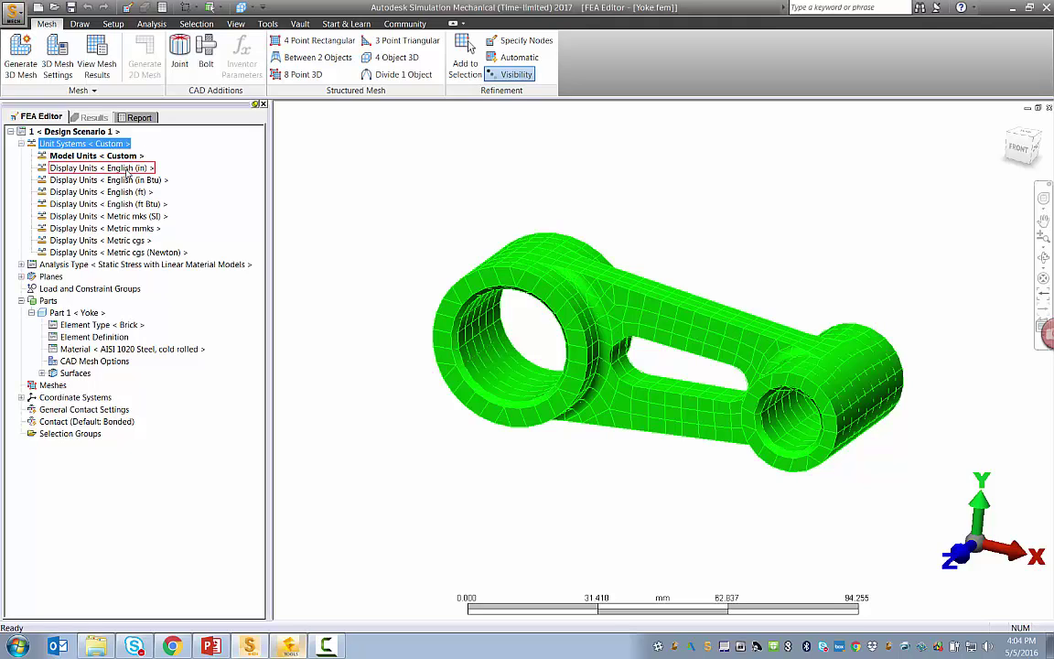
pyautogui.doubleClick(129, 170)
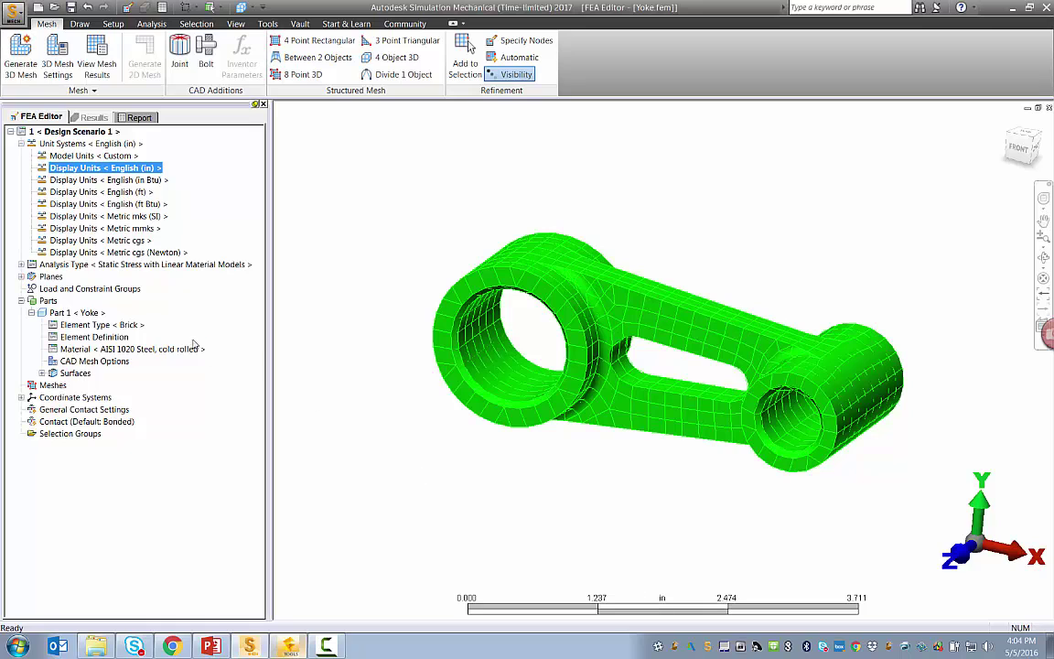
pyautogui.doubleClick(154, 349)
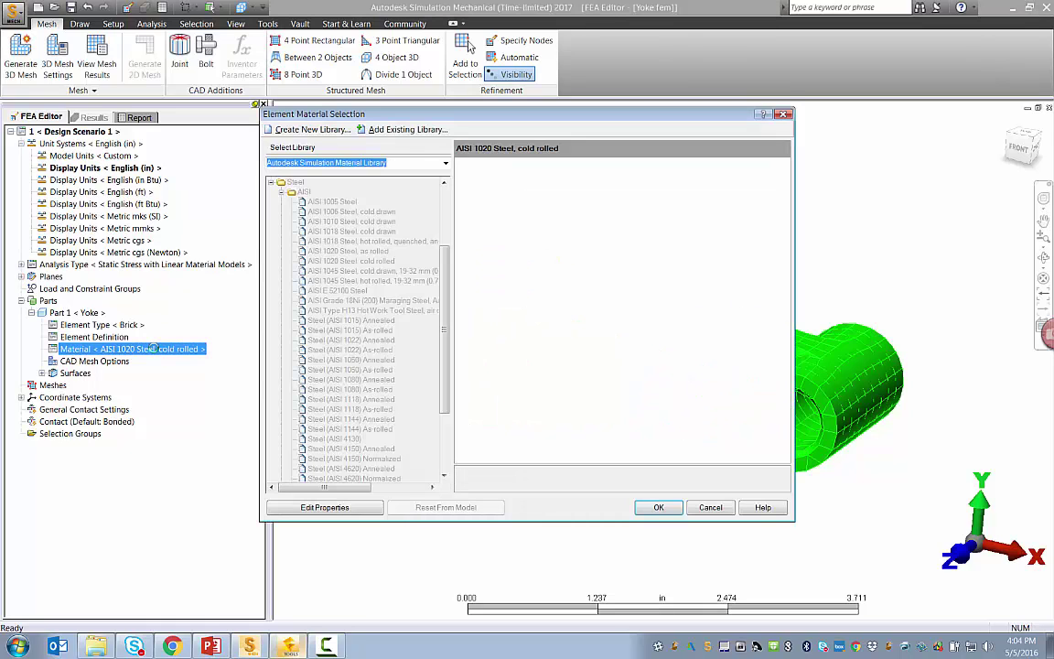